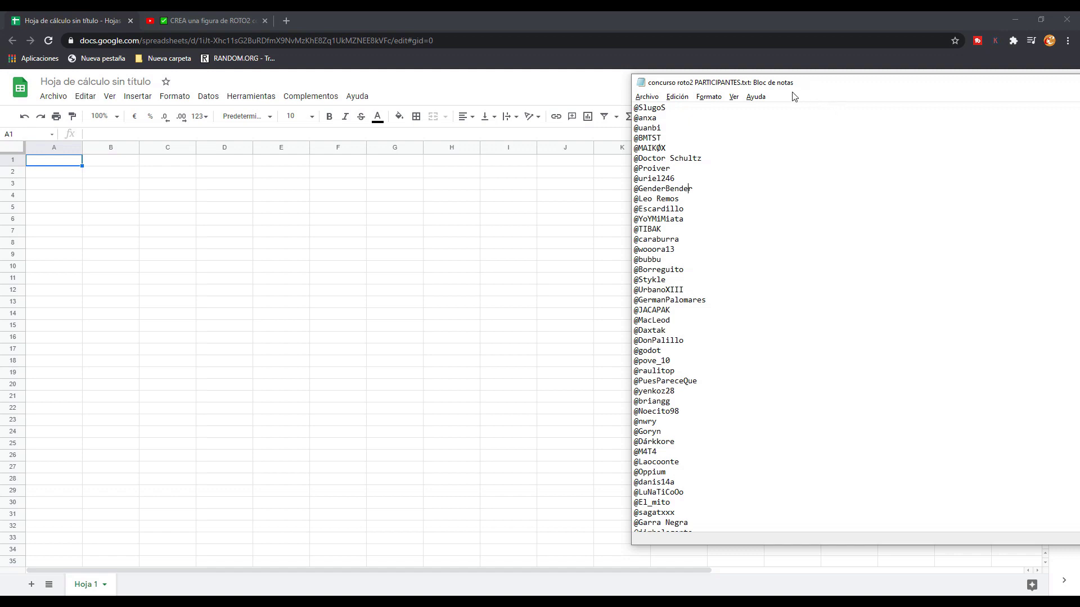
- Switch away from the Notepad participant list to show the empty Google Sheets spreadsheet
key("alt+Tab")
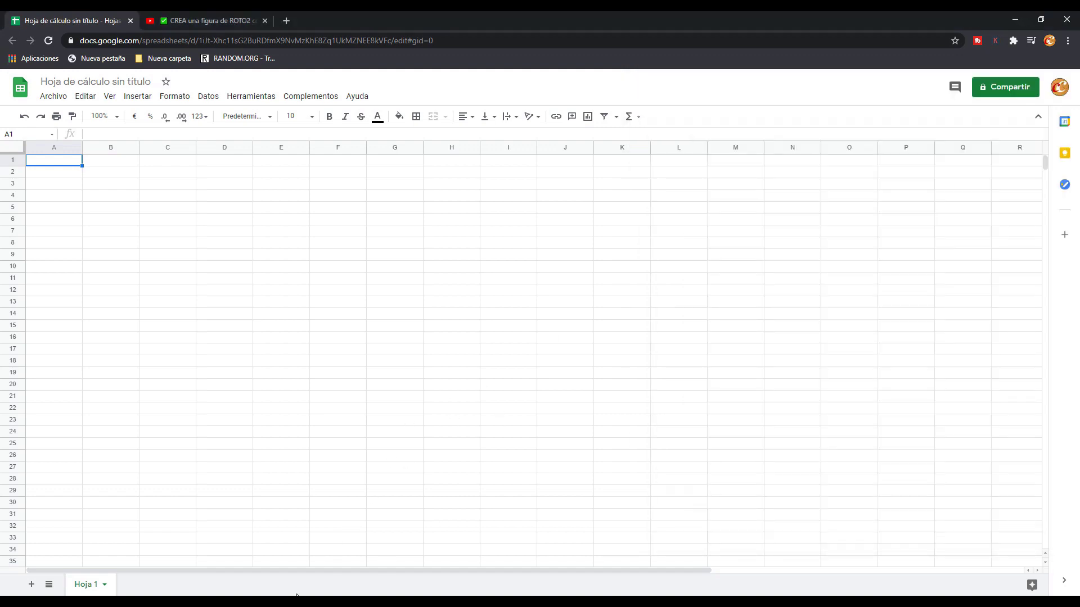
- On the YouTube video, sort the comments by newest first (Más recientes primero)
left_click(239, 21)
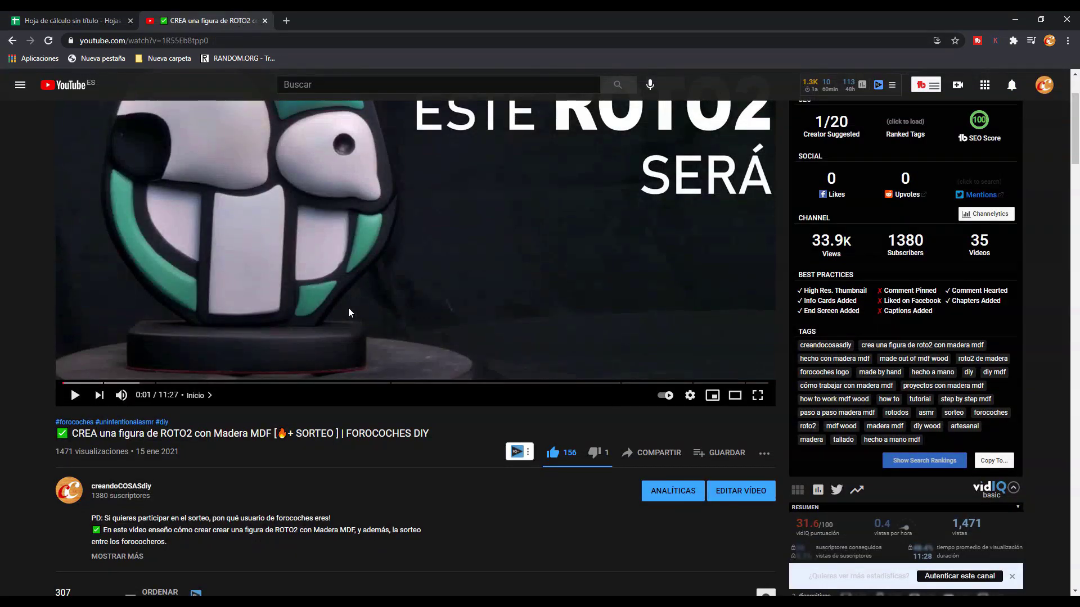
scroll(351, 313, "down", 5)
left_click(137, 319)
left_click(172, 372)
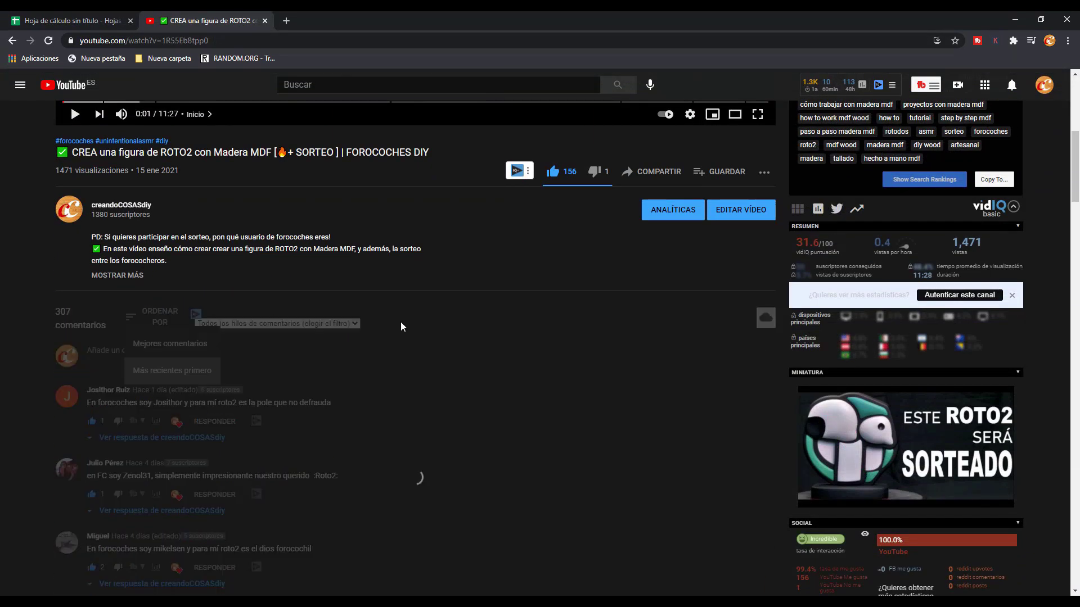
- Scroll through the newest comments, then bring back the spreadsheet and the Notepad participant list
scroll(349, 410, "down", 2)
scroll(176, 315, "down", 20)
scroll(232, 329, "down", 7)
scroll(234, 333, "down", 10)
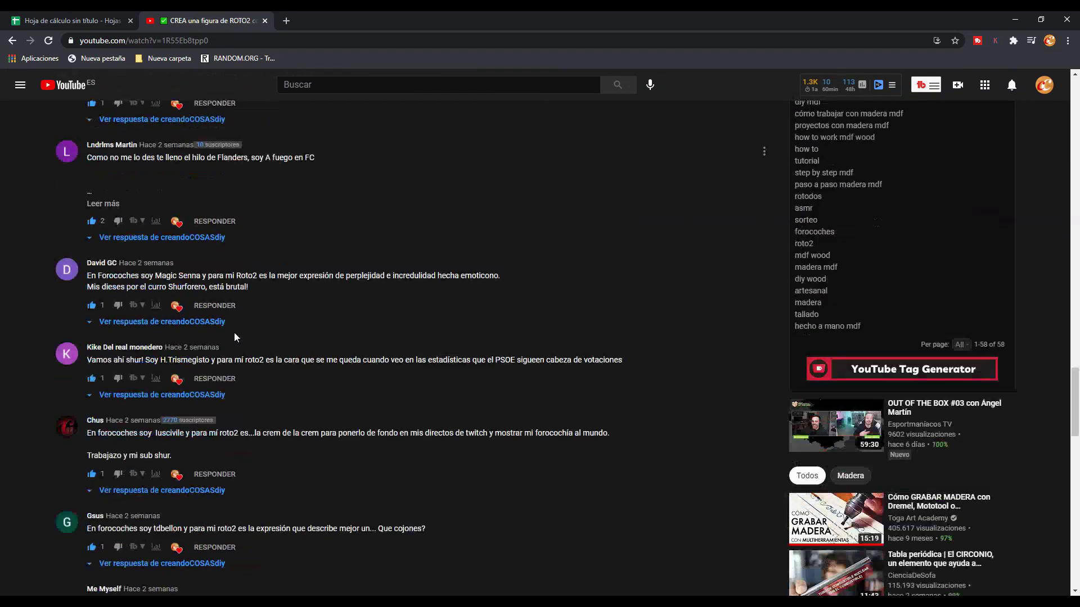
scroll(234, 333, "down", 20)
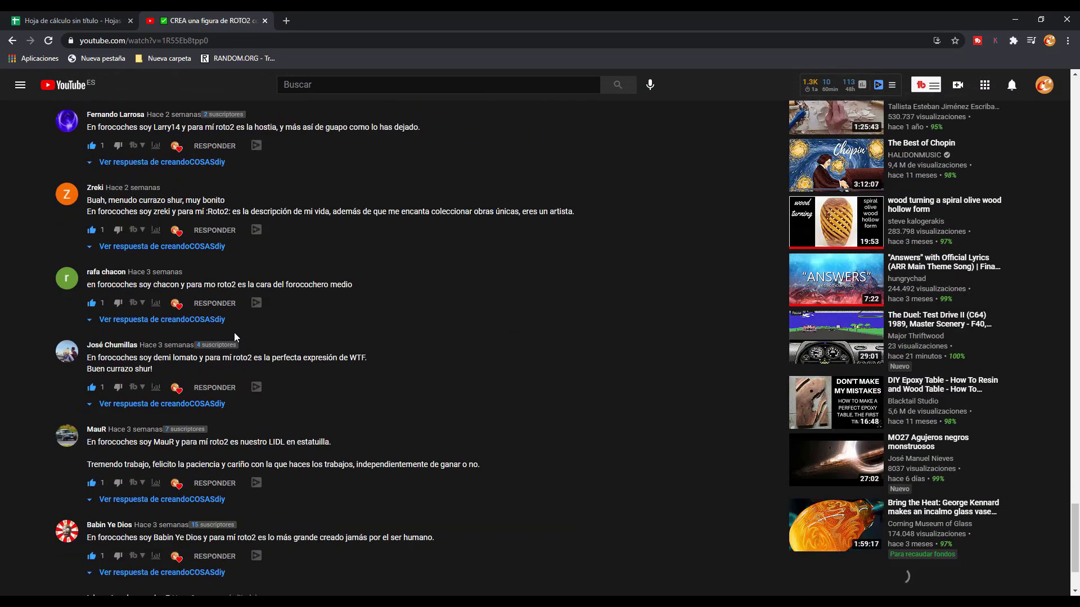
scroll(247, 326, "down", 11)
scroll(247, 322, "up", 4)
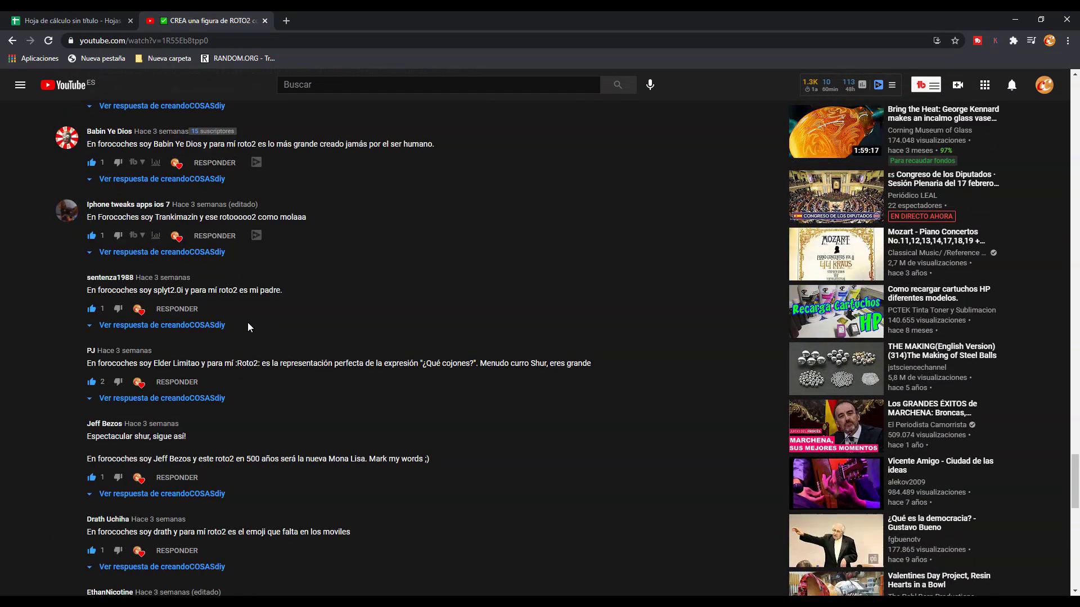
left_click(100, 16)
key("alt+Tab")
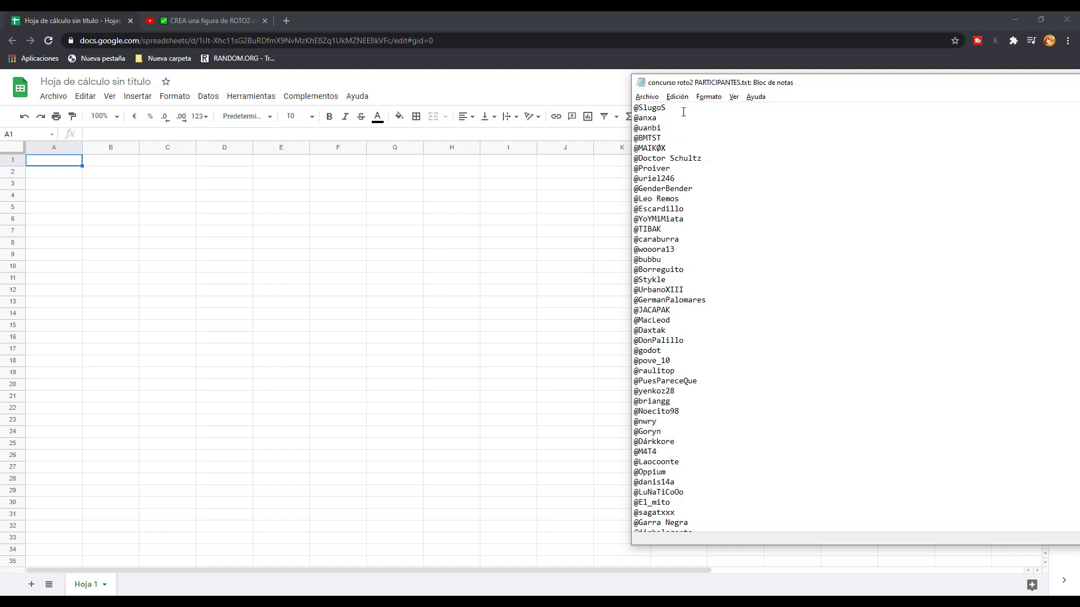
- Copy the whole Notepad participant list and bring the spreadsheet back to the front
scroll(677, 128, "down", 20)
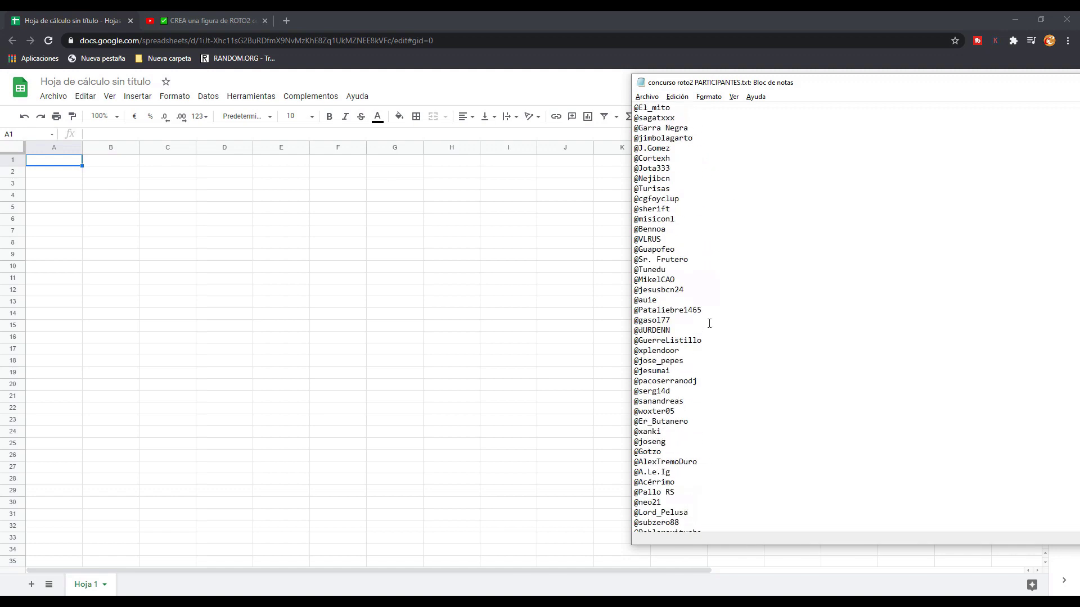
scroll(709, 344, "down", 3)
key("ctrl+a")
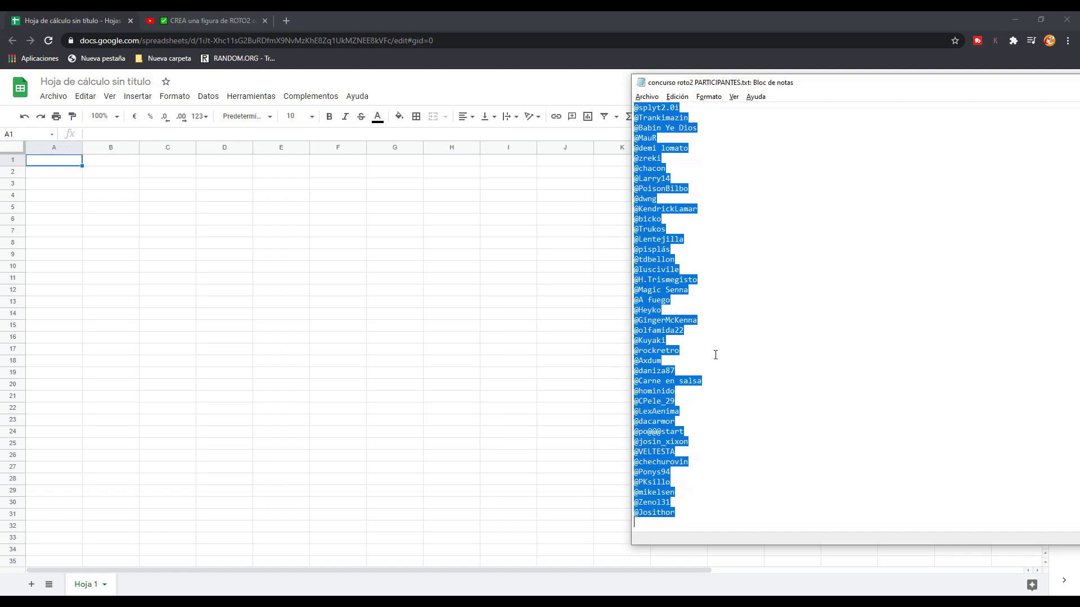
key("ctrl+c")
left_click(410, 17)
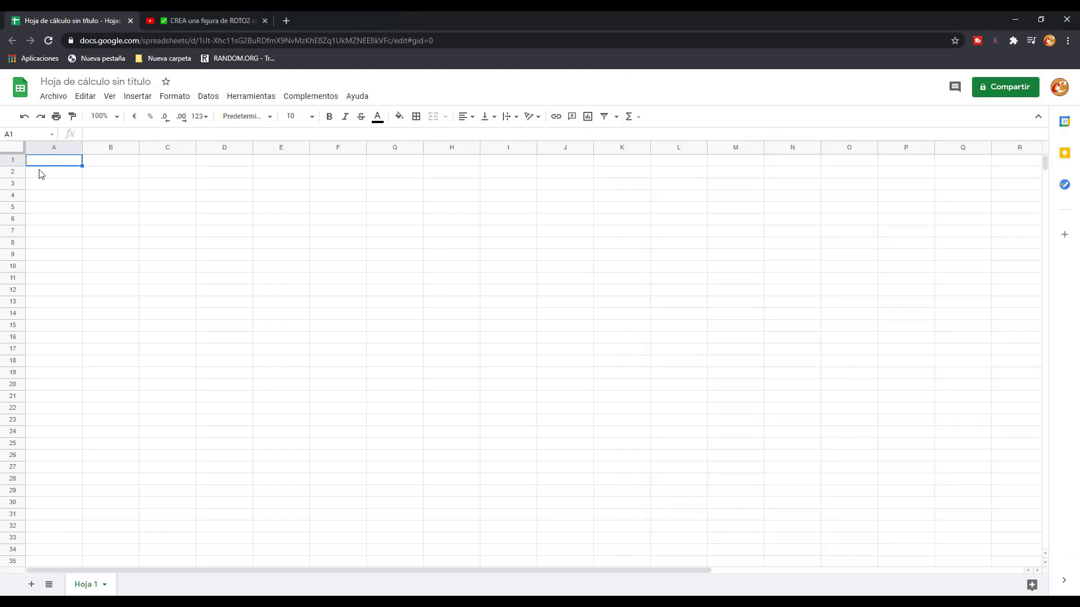
key("ctrl+v")
scroll(281, 363, "down", 17)
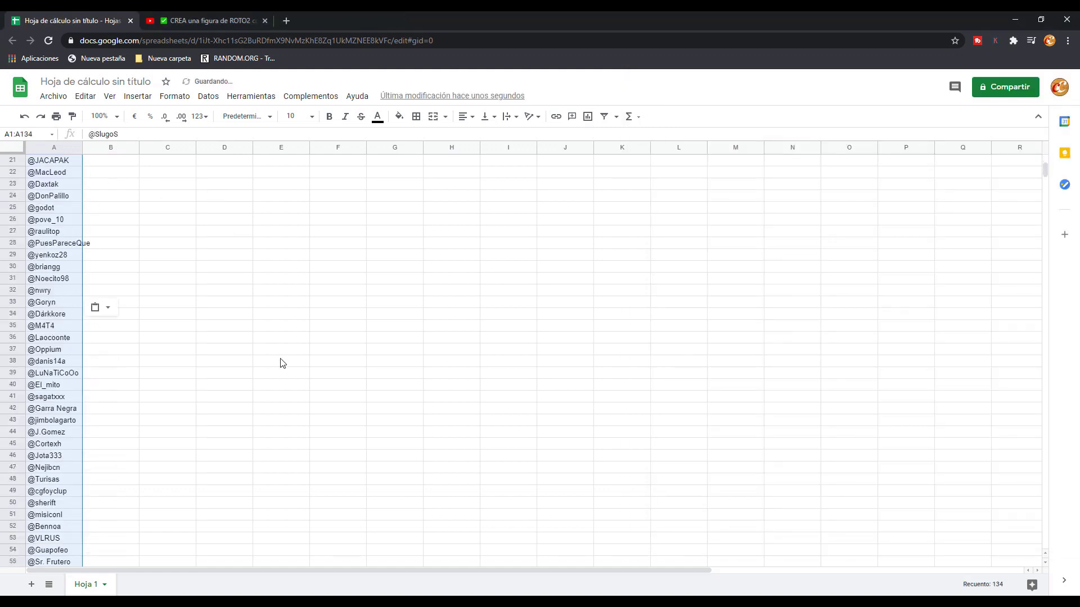
scroll(283, 370, "down", 8)
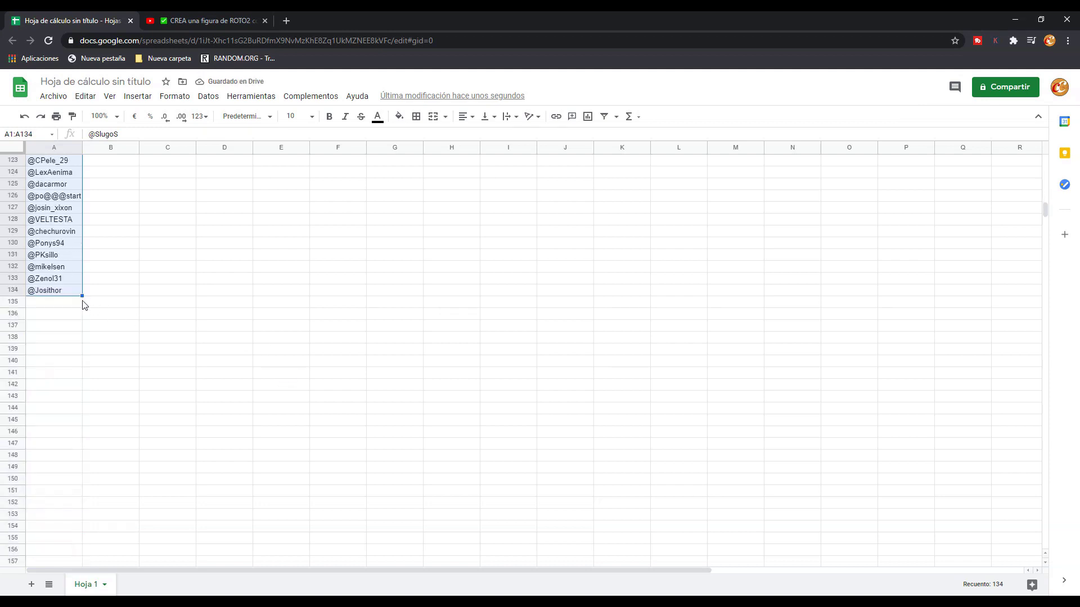
scroll(791, 245, "up", 11)
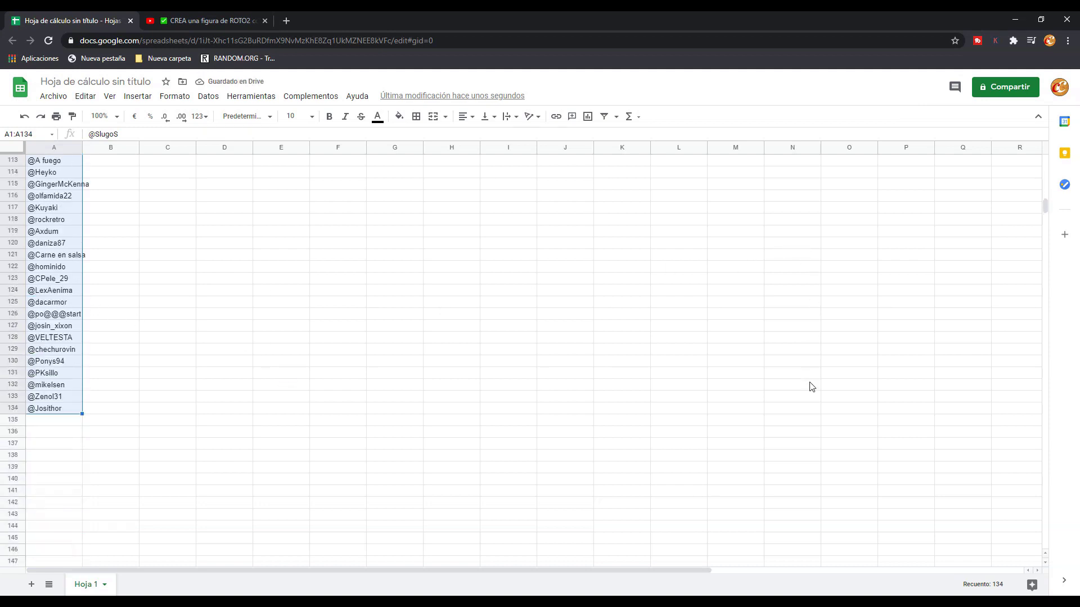
scroll(807, 388, "up", 10)
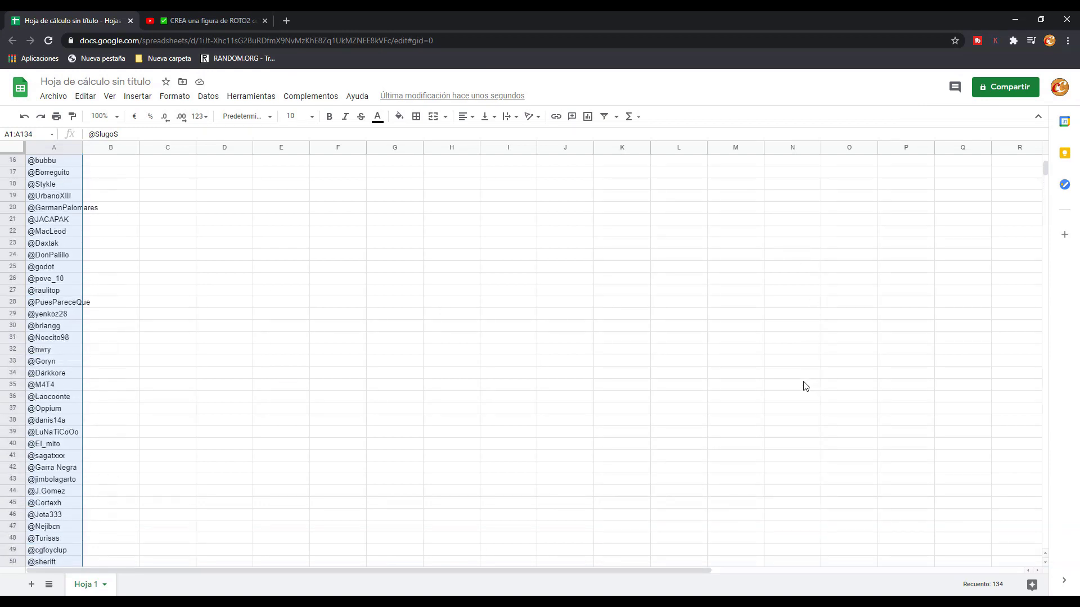
scroll(803, 385, "up", 3)
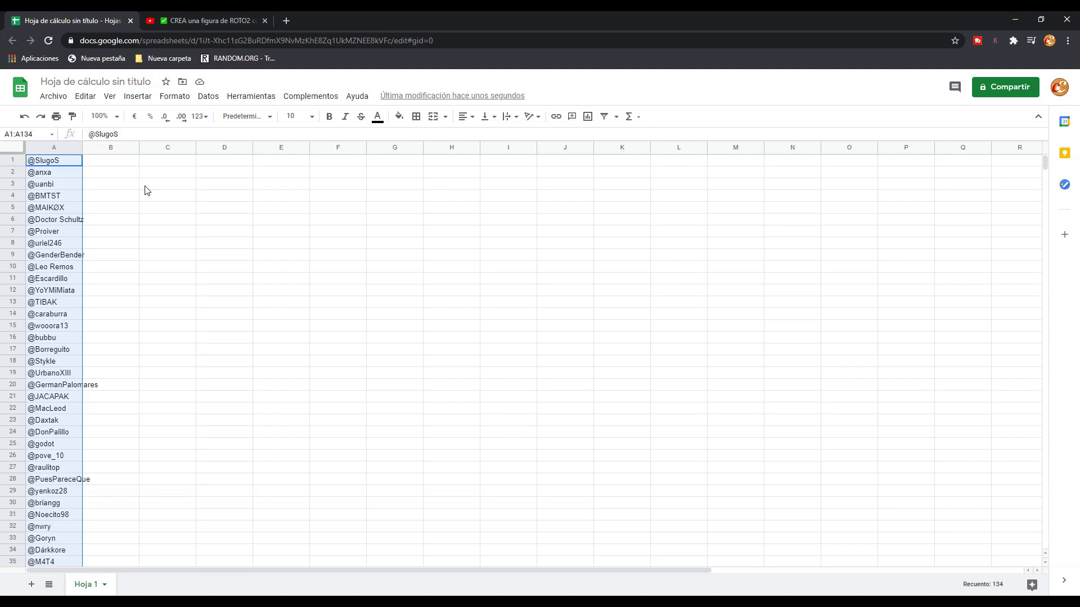
left_click(207, 96)
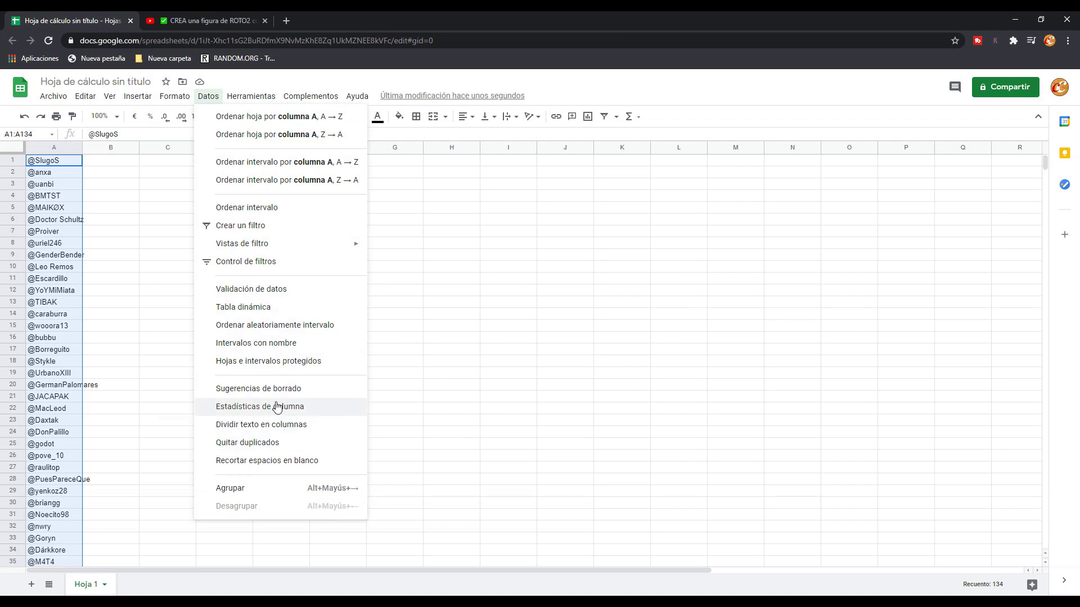
- Run Quitar duplicados on column A and accept the result showing no duplicate usernames
left_click(282, 445)
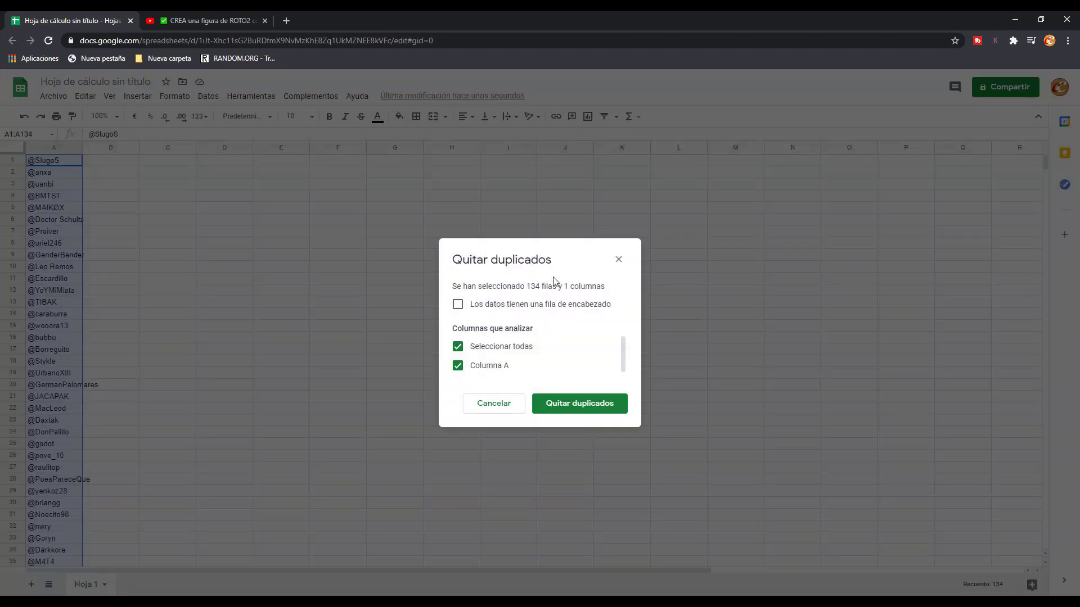
left_click(572, 413)
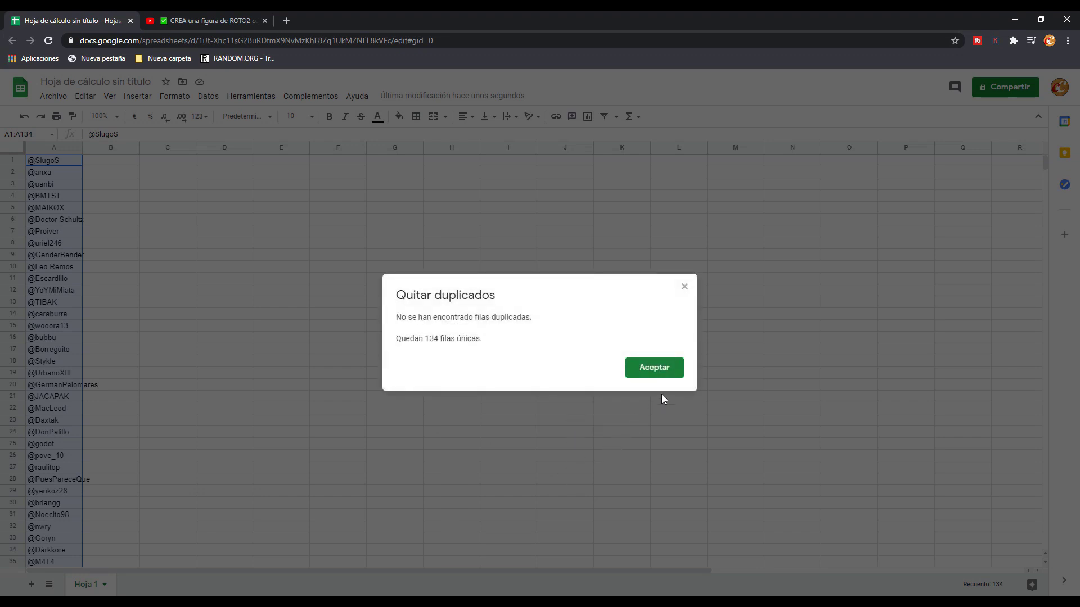
left_click(675, 369)
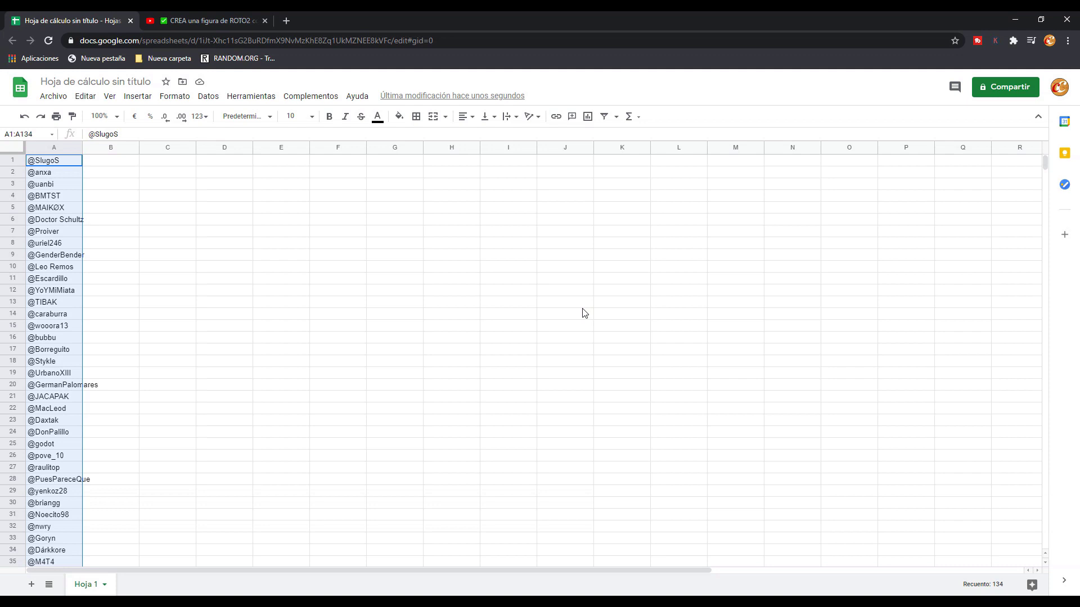
left_click(181, 167)
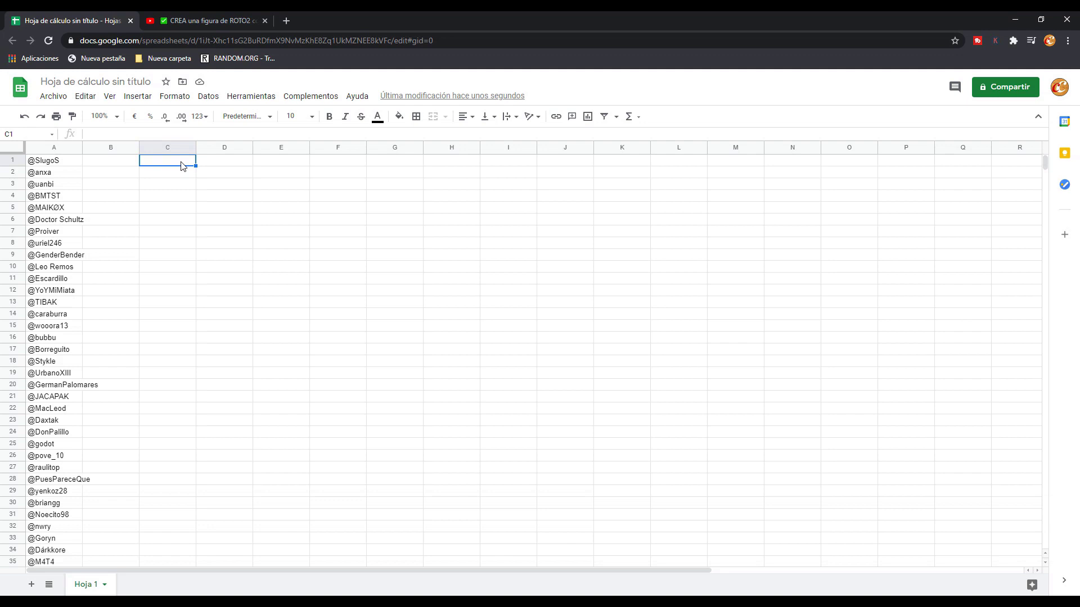
- Type 'Ganador' in cell C1 and open RANDOM.ORG in a new tab
type("Ganador")
scroll(120, 203, "down", 12)
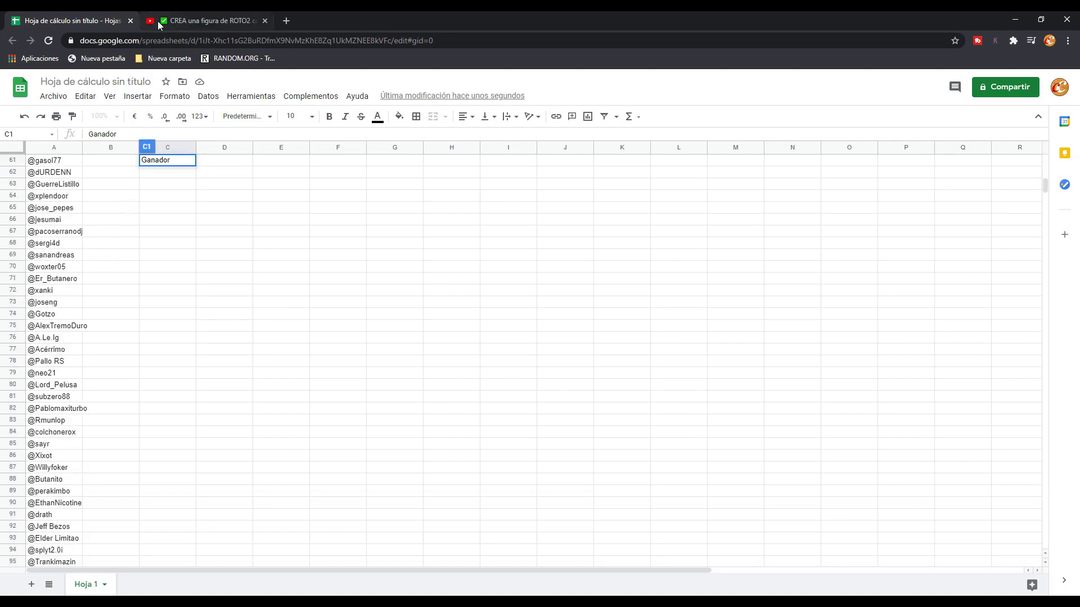
middle_click(237, 58)
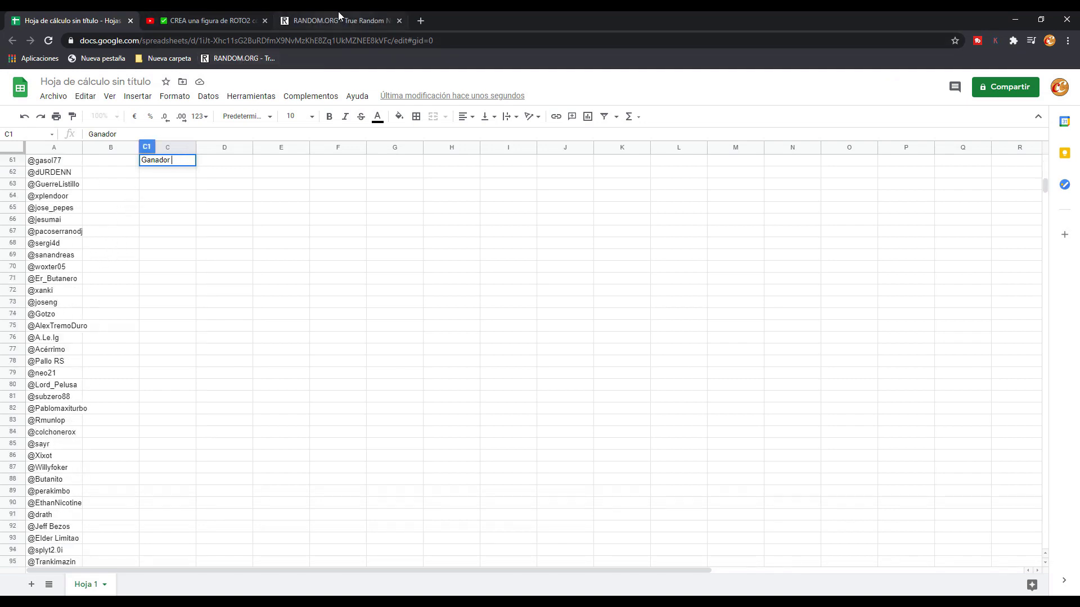
- Set RANDOM.ORG's maximum to 134 for a 1–134 range, then commit 'Ganador' in C1
left_click(338, 20)
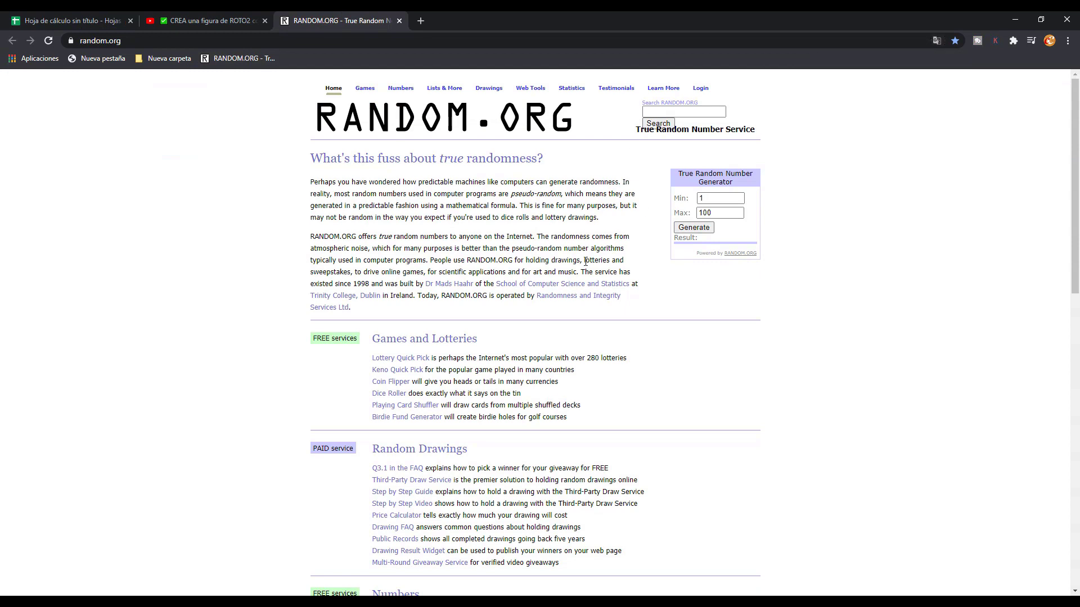
double_click(729, 217)
type("134")
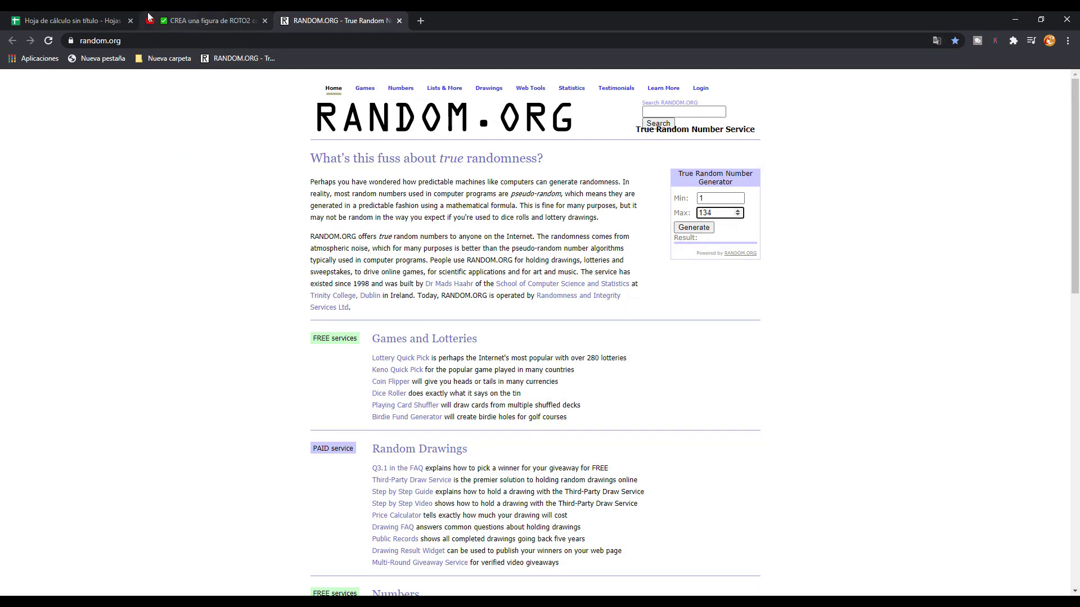
left_click(68, 20)
scroll(243, 316, "down", 10)
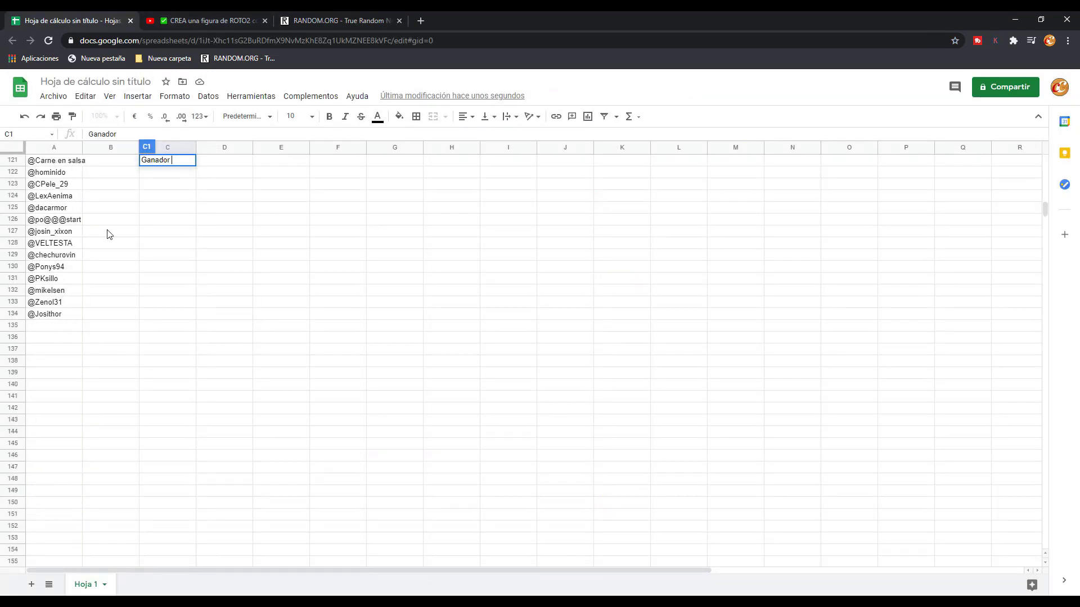
left_click(288, 21)
left_click(737, 235)
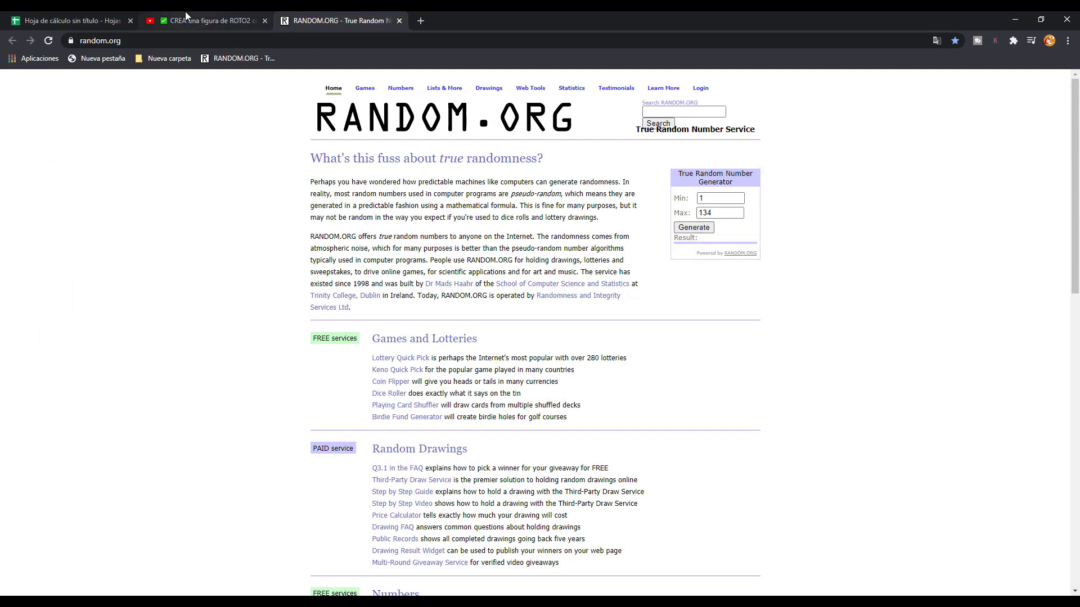
left_click(90, 21)
left_click(176, 178)
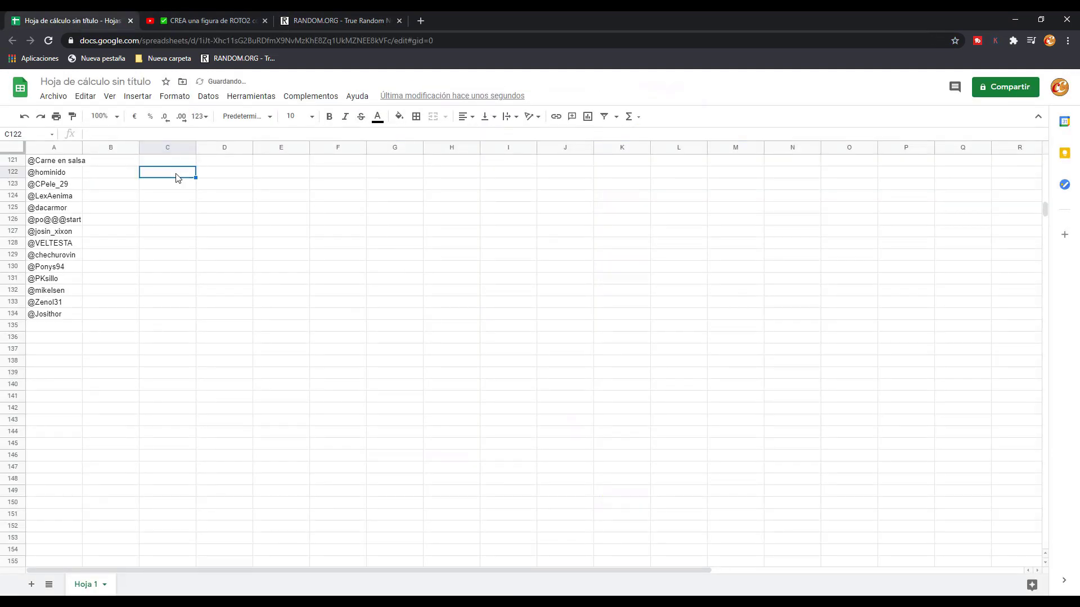
- Enter the label 'Suplentes' in cell C2, then return to the RANDOM.ORG tab
left_click(178, 164)
scroll(321, 365, "up", 20)
scroll(645, 375, "up", 2)
left_click(171, 174)
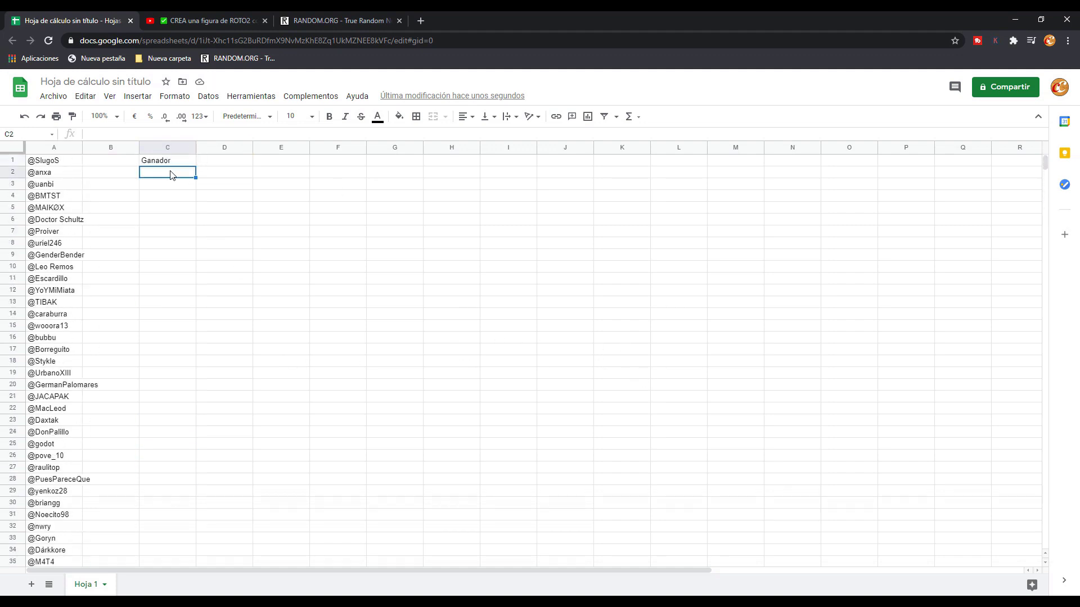
type("Sp")
type("pe")
type("ntes")
key("Return")
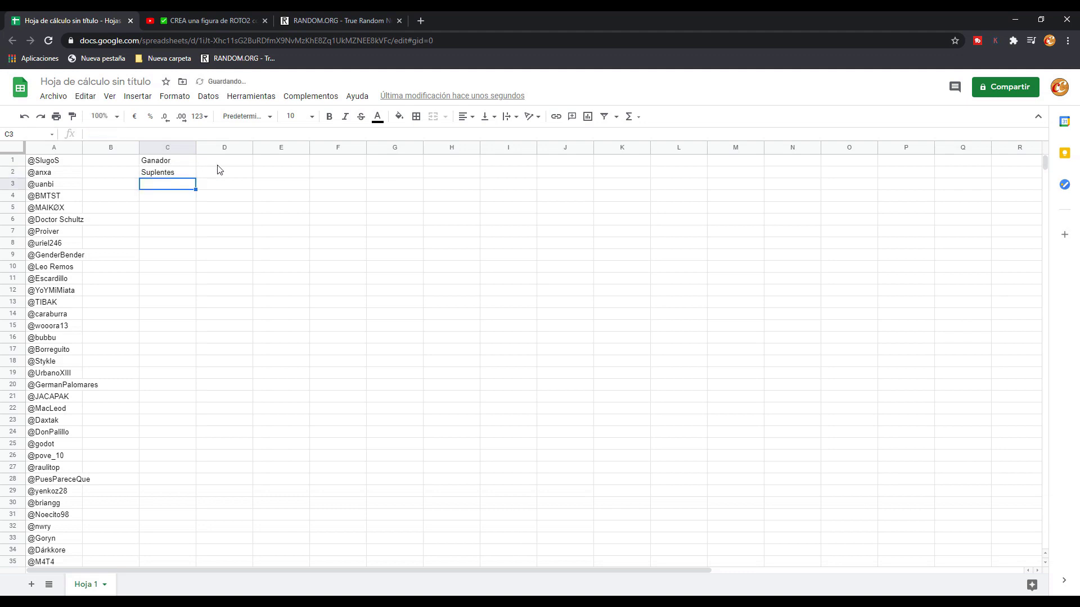
left_click(359, 21)
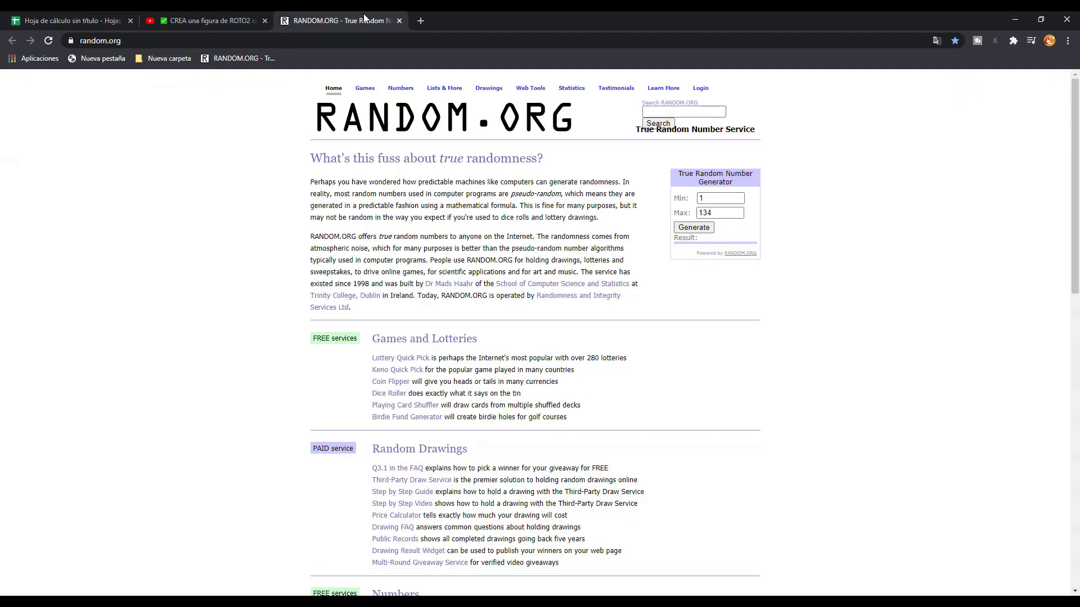
- Generate a random number from 1–134 on RANDOM.ORG, getting 104, and return to the sheet
left_click(113, 20)
left_click(155, 17)
left_click(121, 20)
scroll(152, 299, "down", 14)
scroll(181, 309, "down", 10)
left_click(330, 13)
left_click(695, 231)
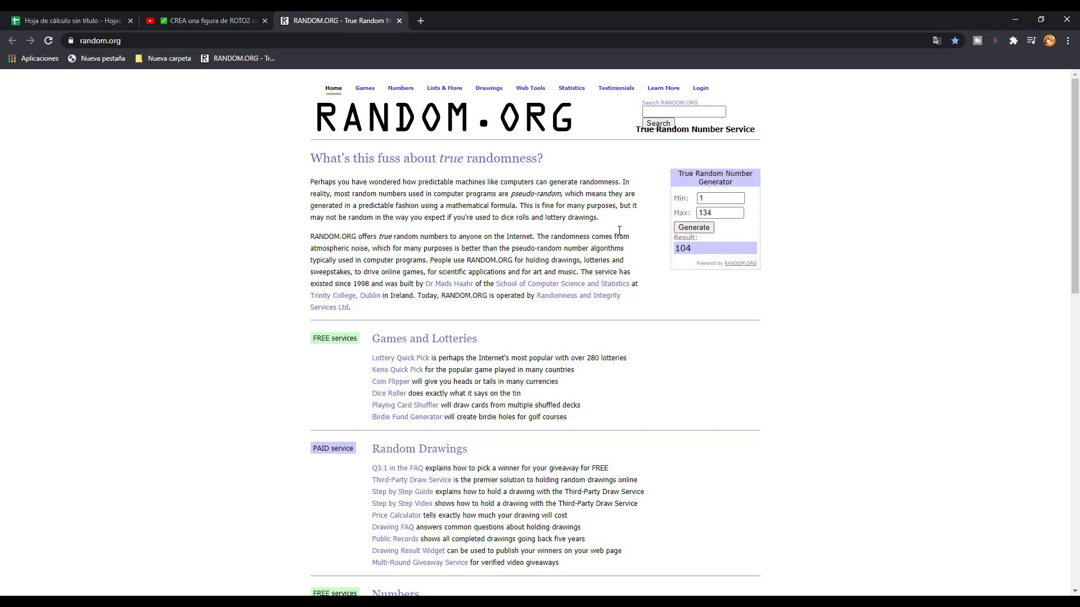
left_click(87, 16)
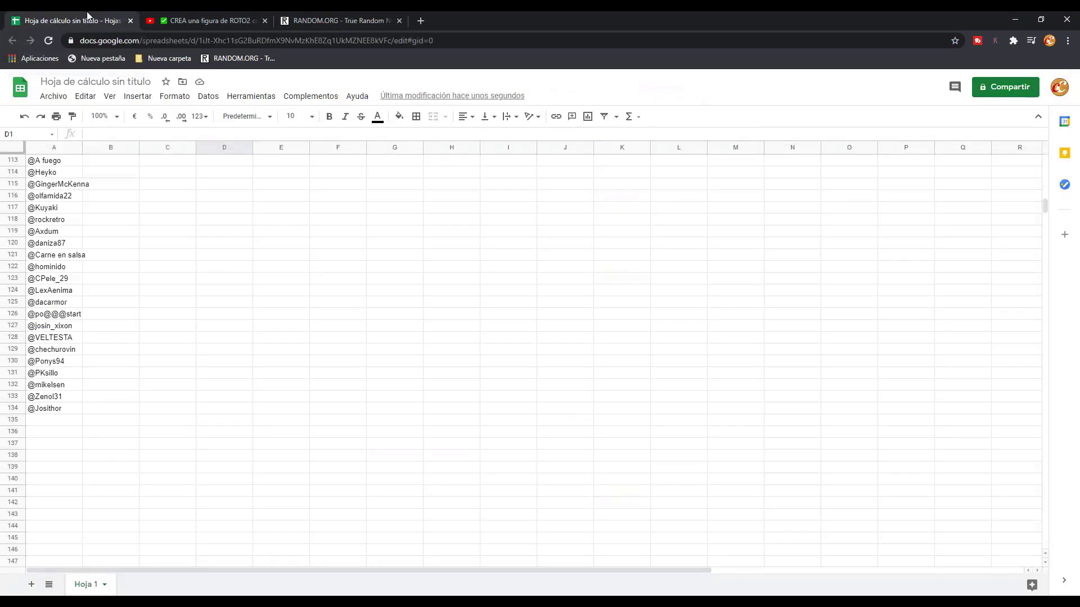
- Enter =A104 in D1 to show the winner beside Ganador
scroll(638, 272, "up", 8)
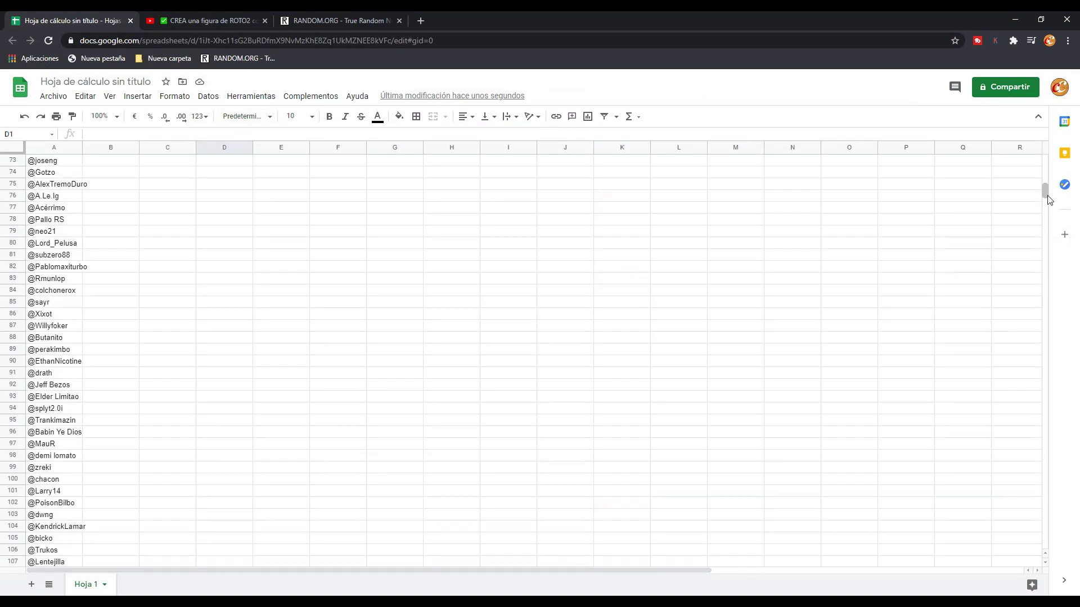
left_click_drag(1047, 195, 1046, 166)
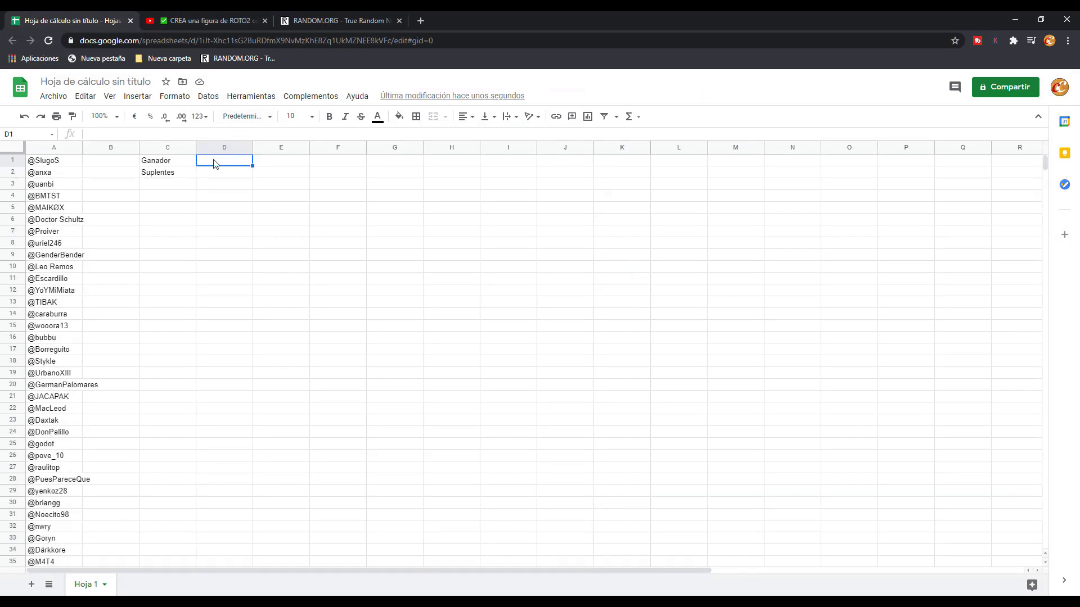
type("=")
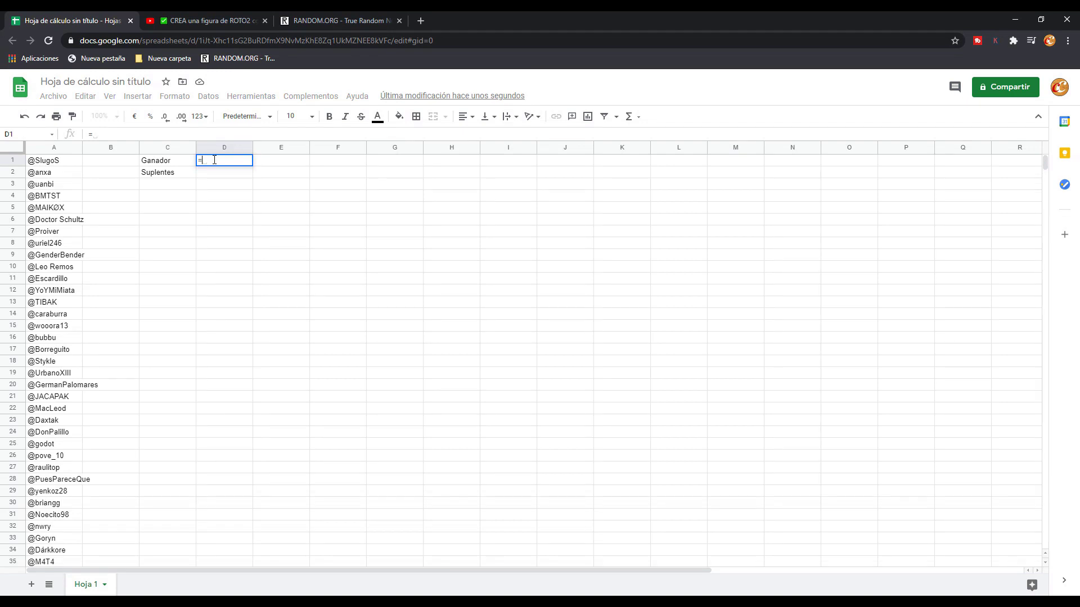
type("a104")
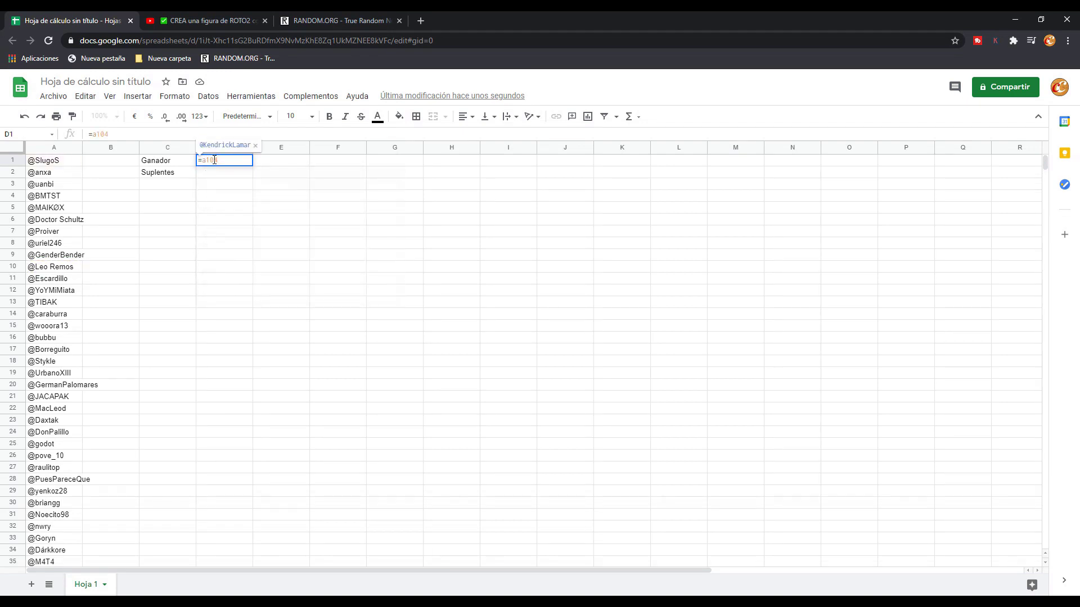
key("Return")
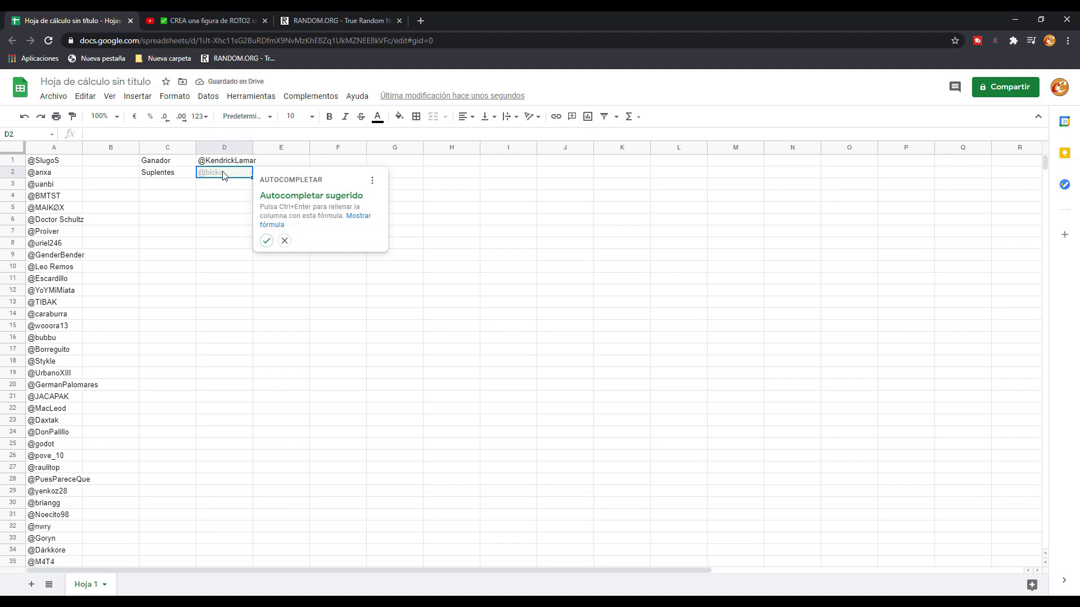
- Draw the first substitute on RANDOM.ORG and reference row 85 in D2
left_click(311, 17)
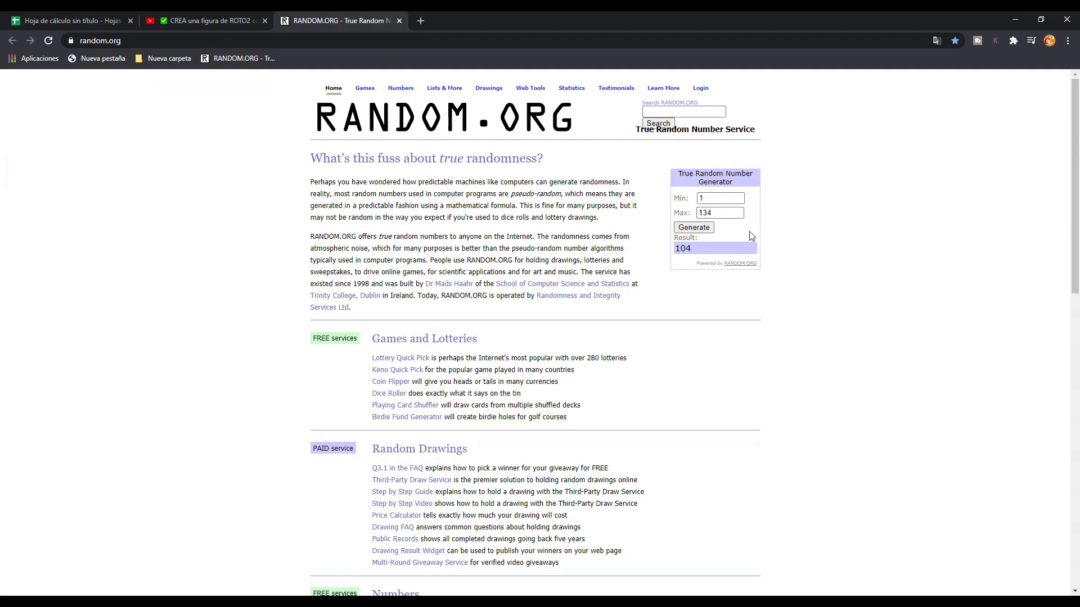
left_click(697, 228)
key("ctrl+Tab")
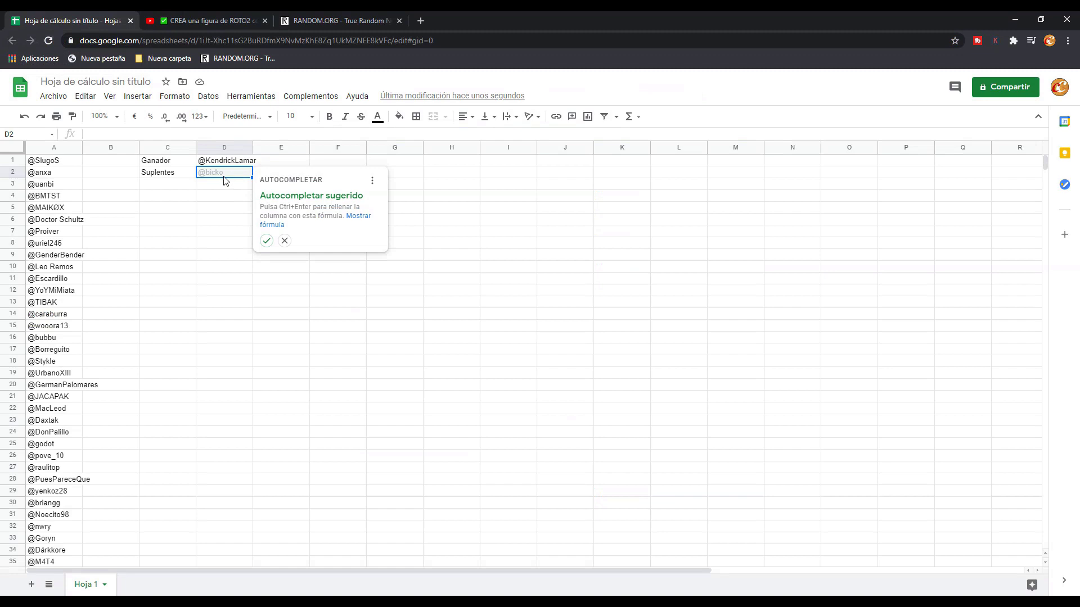
type("=a854")
key("Return")
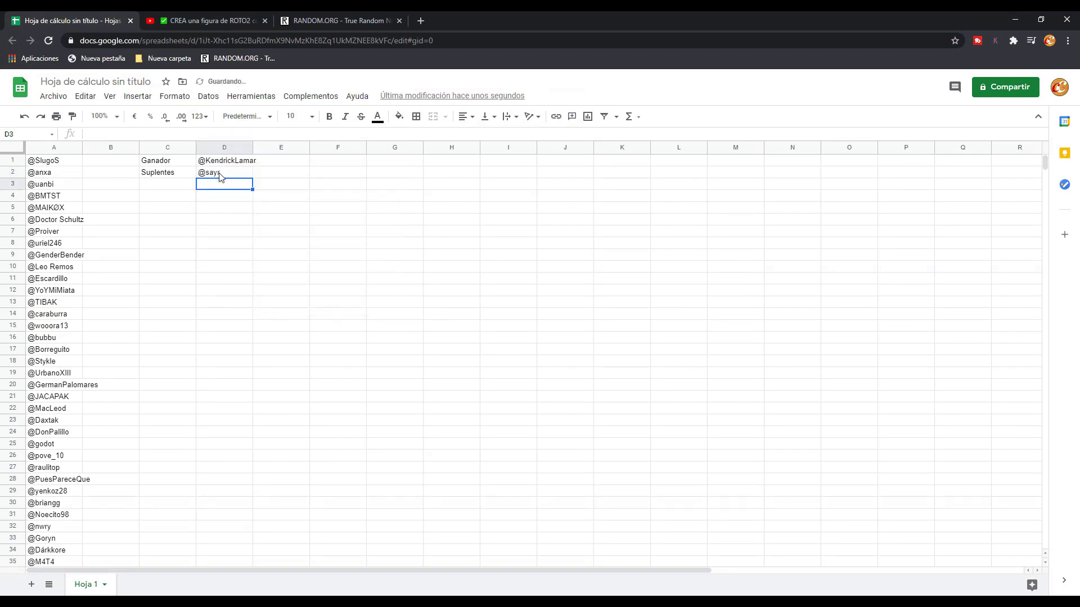
- Draw the second substitute, reference row 116 in D3, then draw the next number
left_click(312, 20)
left_click(697, 227)
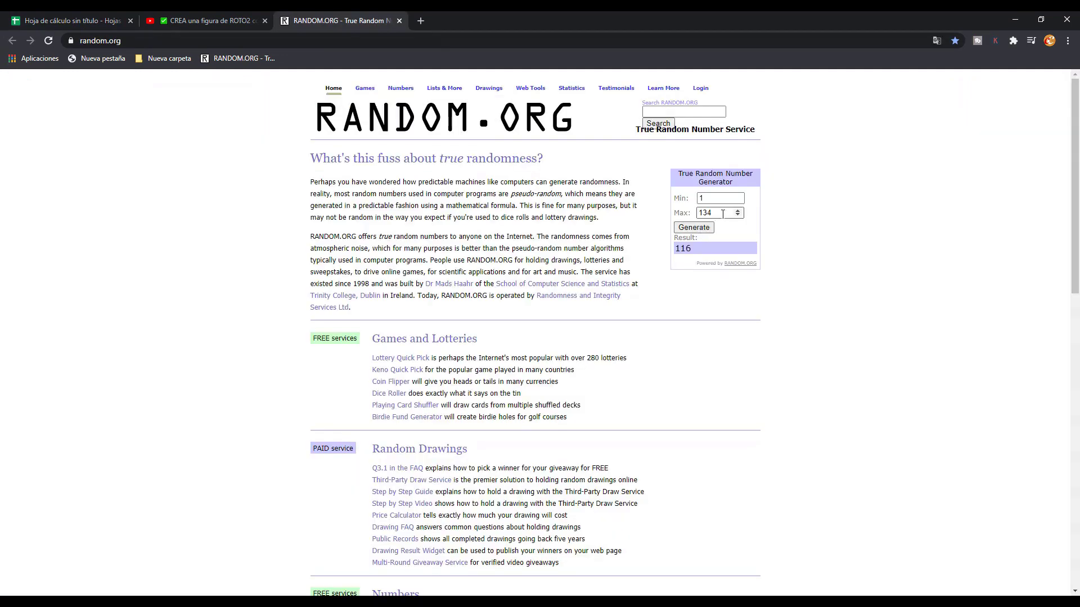
left_click(96, 15)
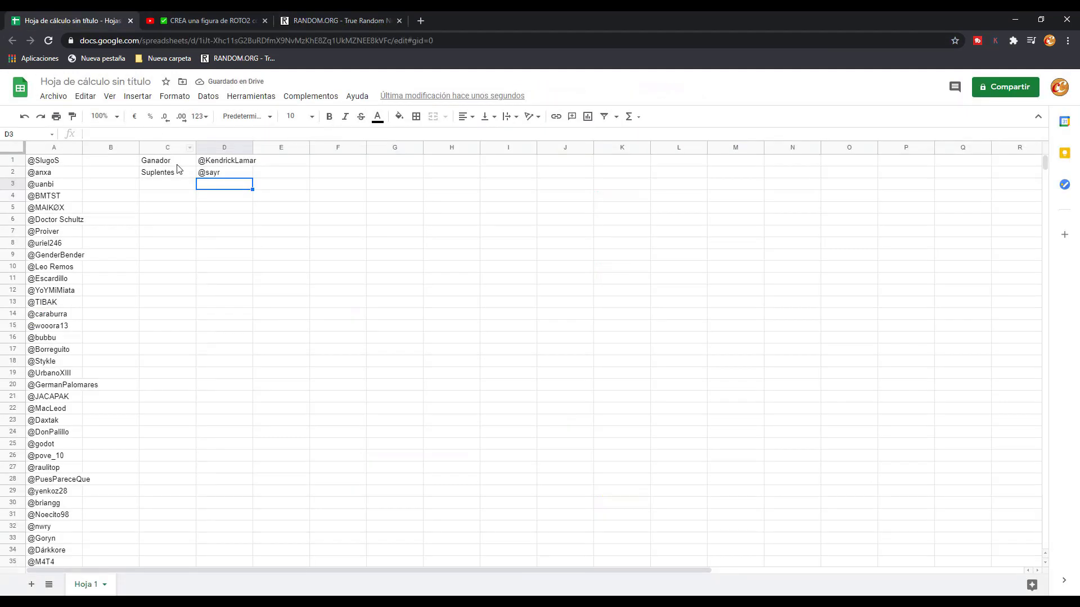
type("a=a116")
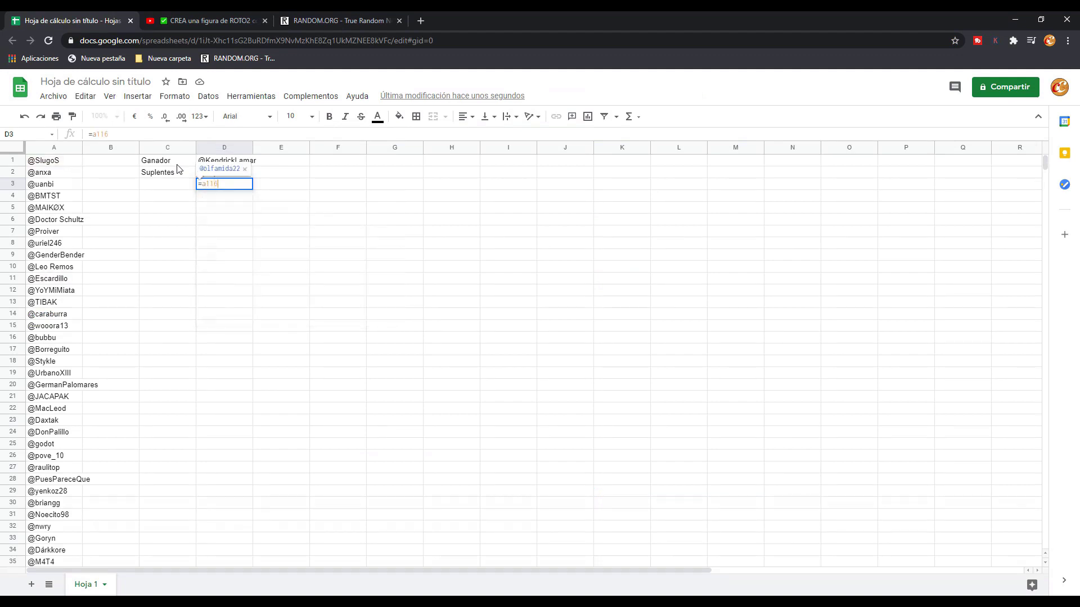
key("Return")
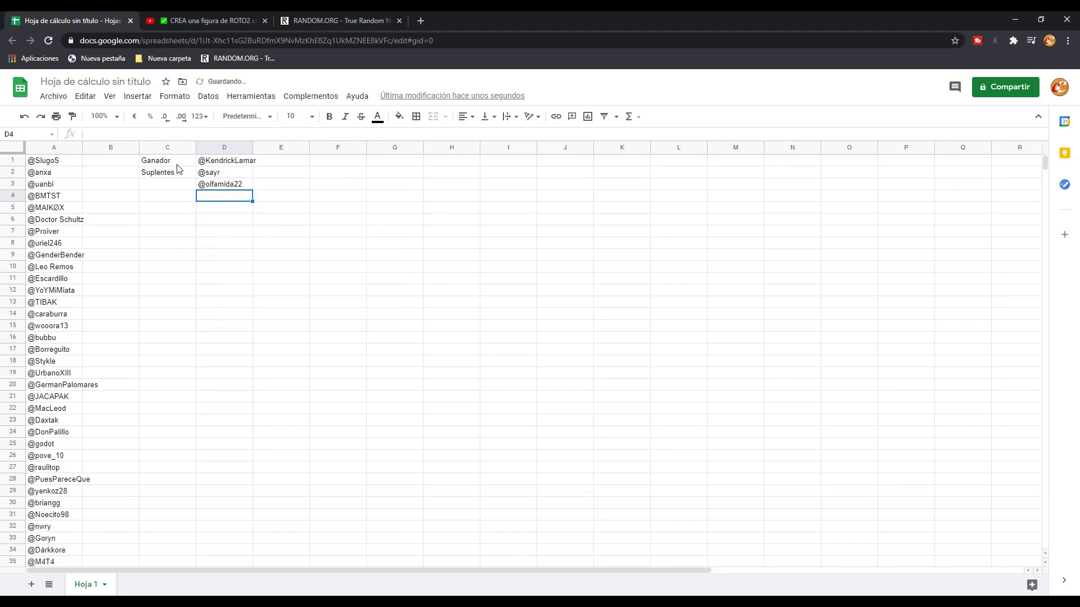
left_click(332, 20)
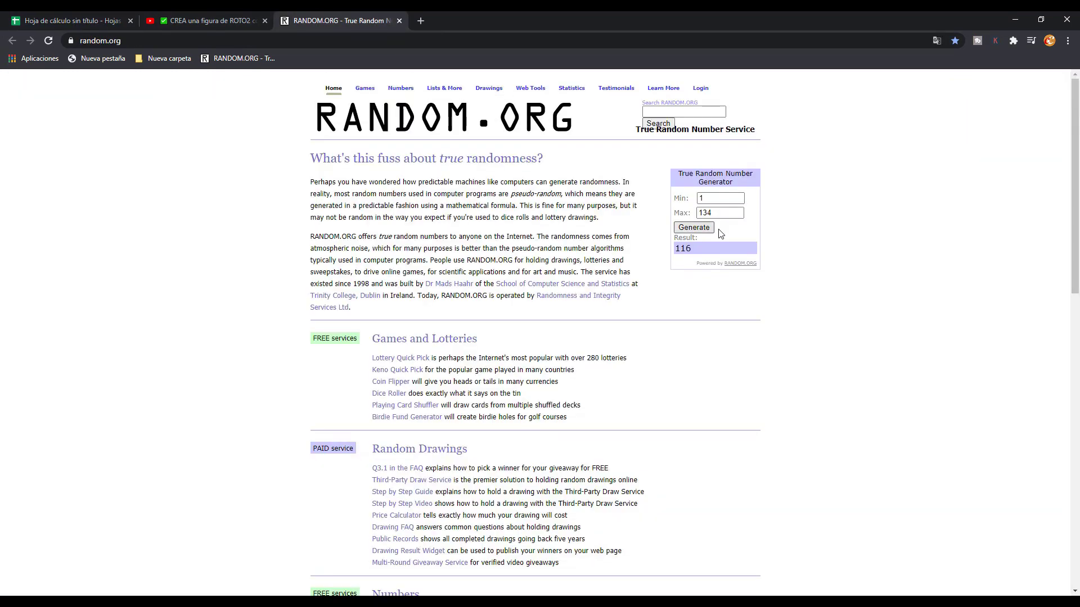
left_click(693, 227)
- Enter the A89 reference in D4, then draw the next random number on RANDOM.ORG
left_click(90, 22)
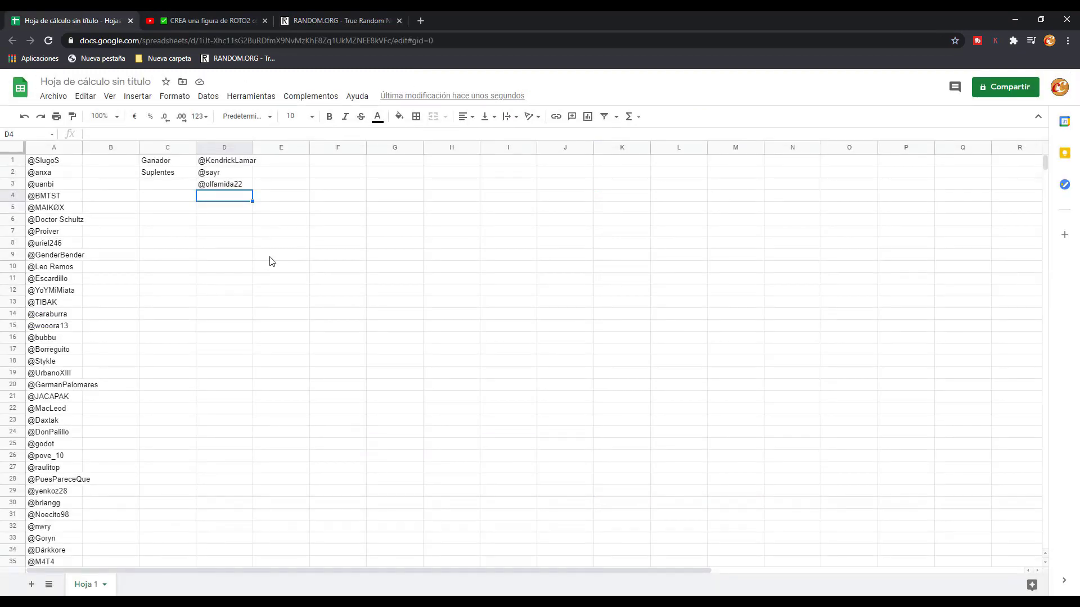
type("a89")
key("Return")
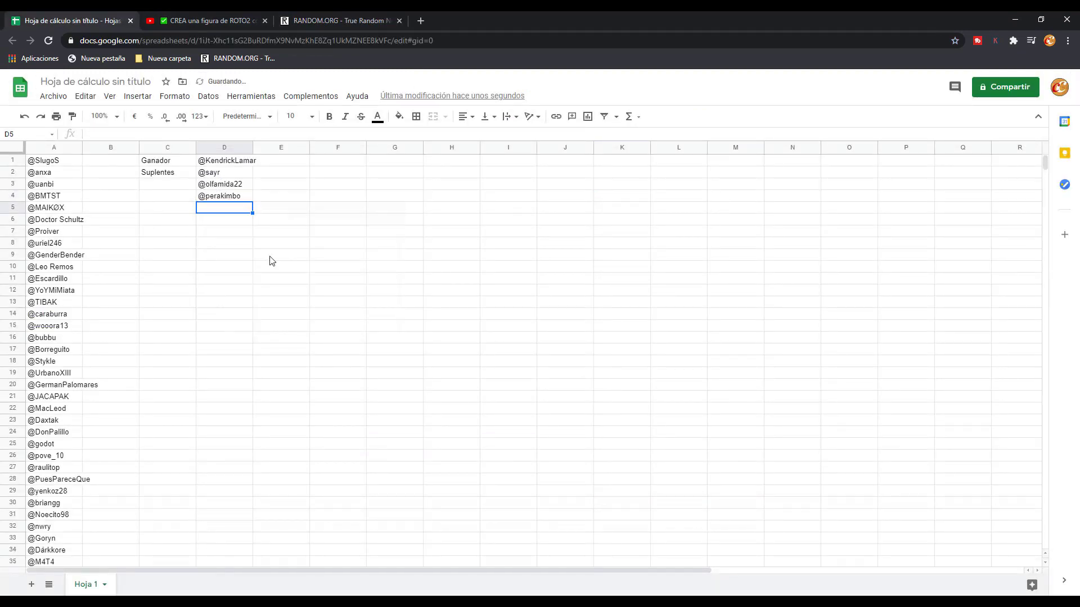
left_click(337, 21)
left_click(694, 227)
- Enter =A10 in D5 and draw another random number
left_click(73, 20)
type("=A10")
key("Return")
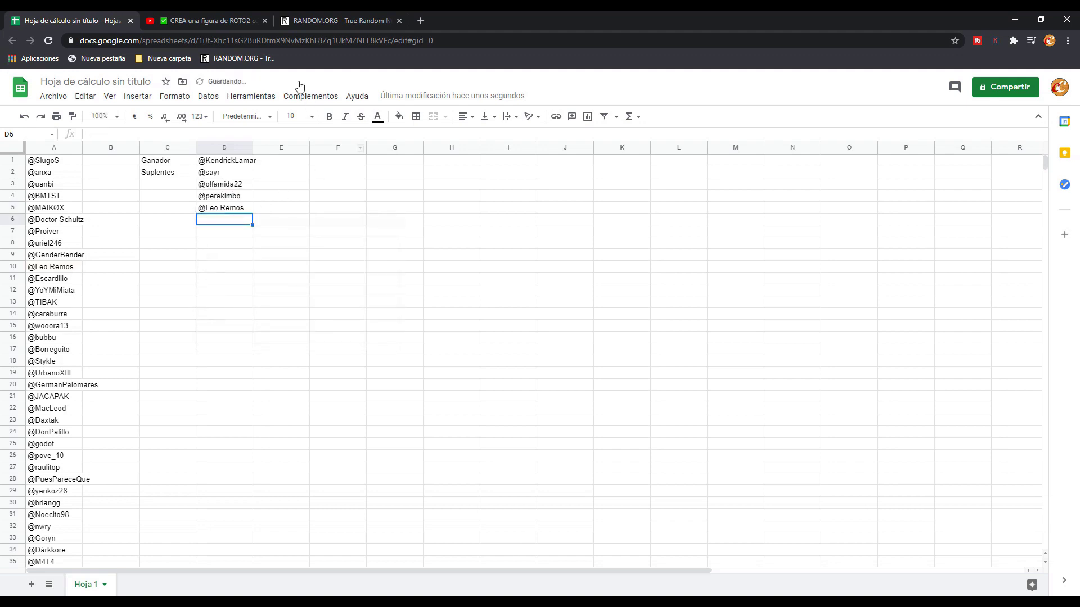
left_click(337, 21)
left_click(693, 228)
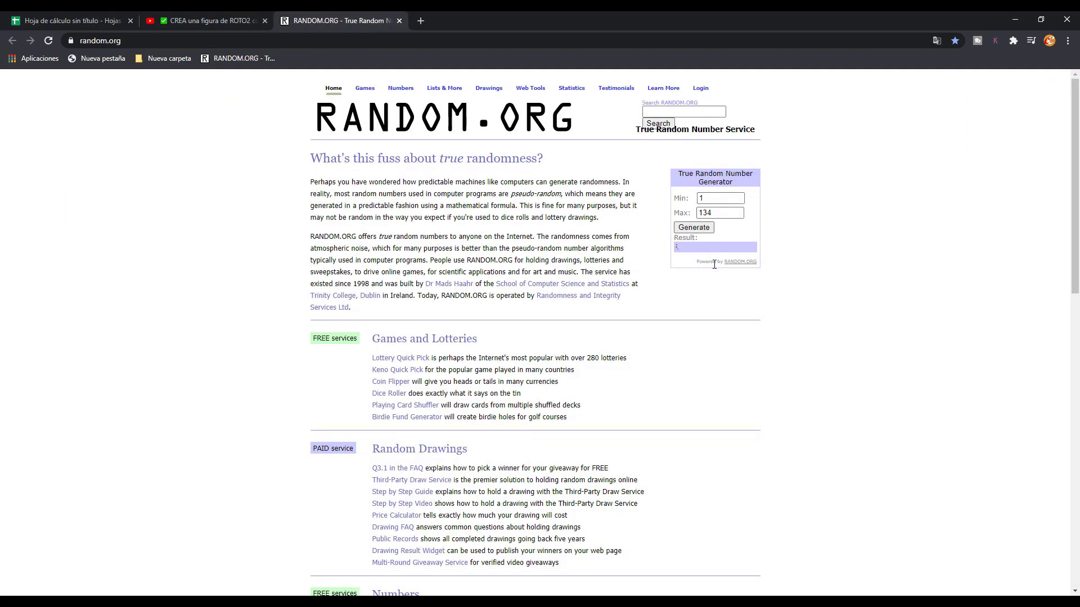
left_click(77, 22)
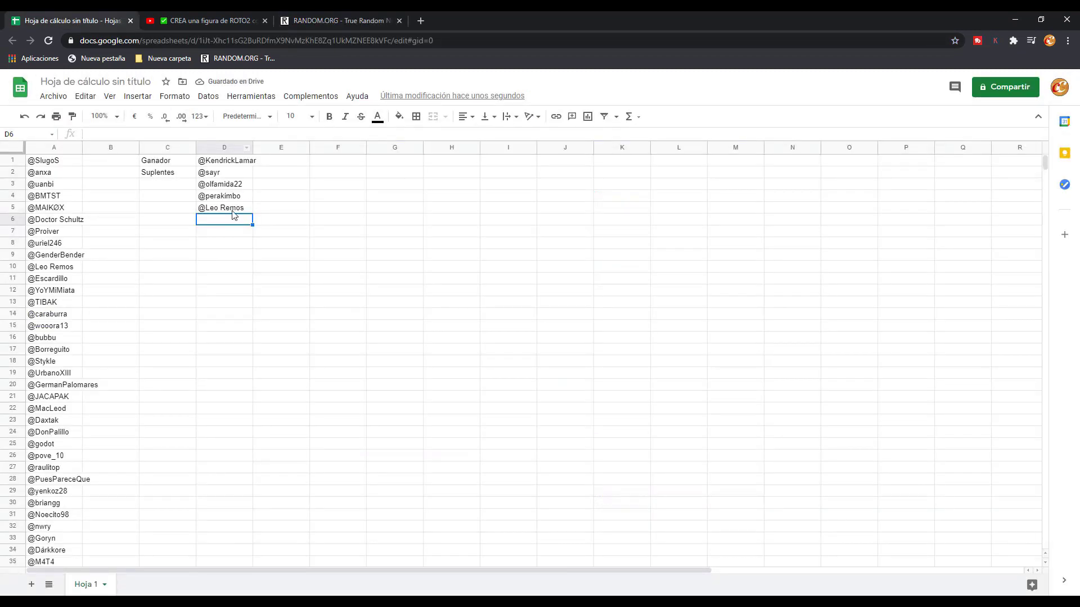
type("=")
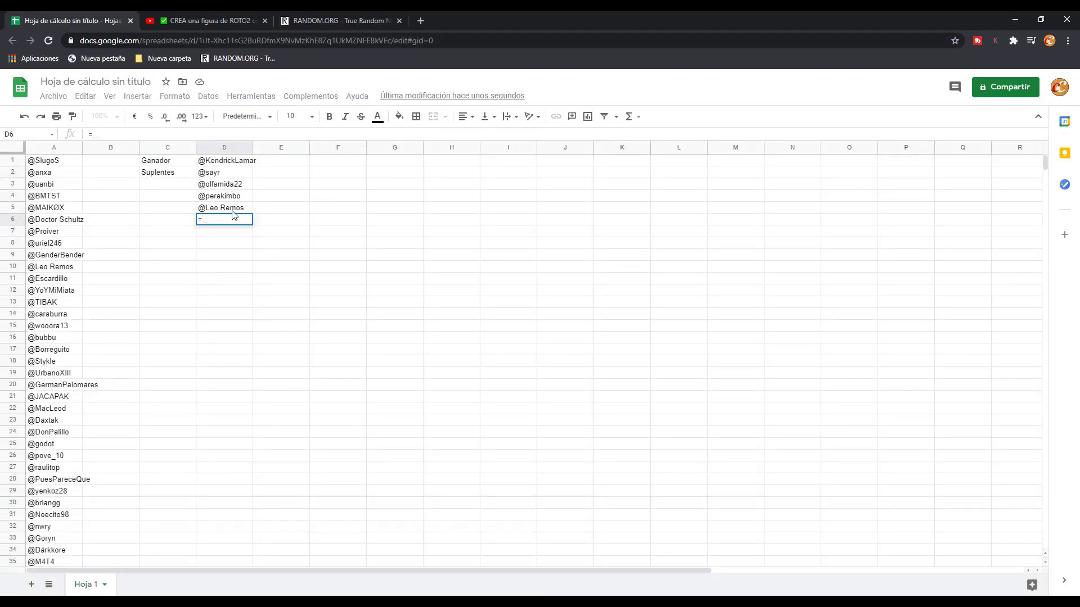
type("A41")
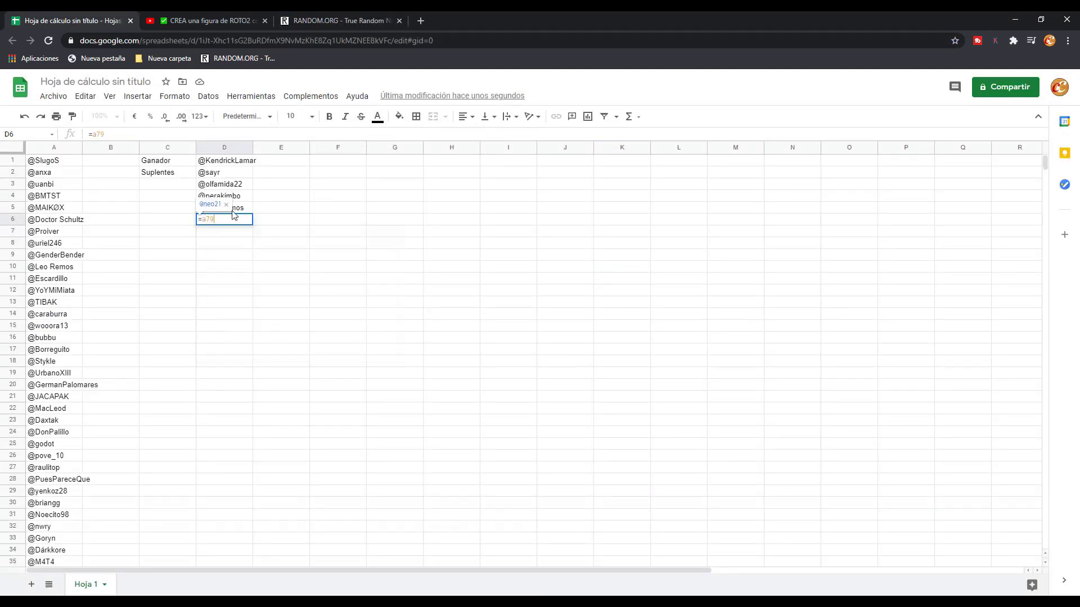
key("Return")
left_click(329, 20)
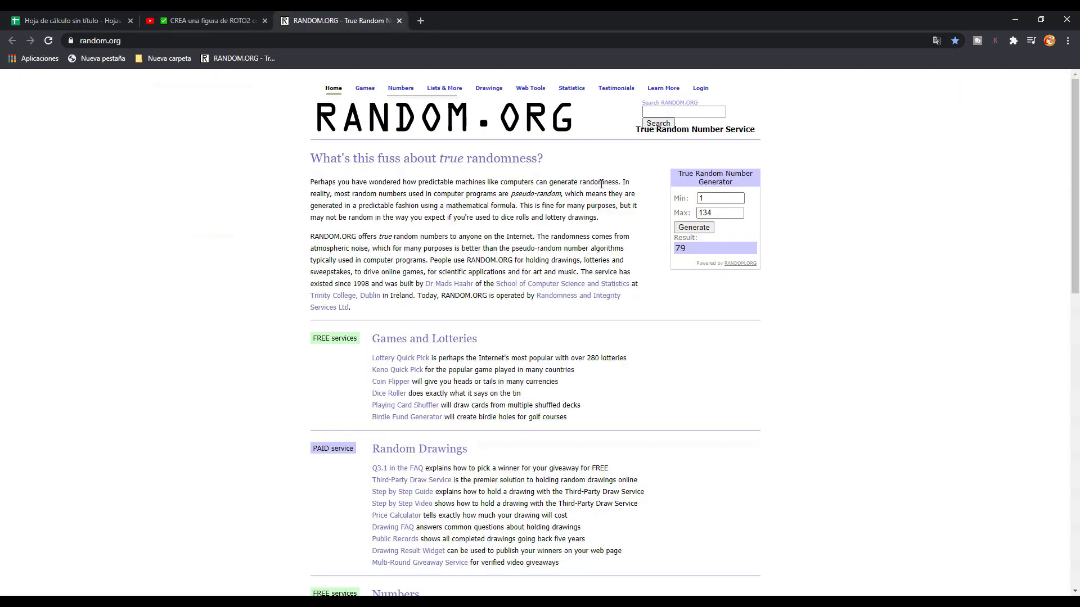
left_click(84, 20)
type("41")
key("Return")
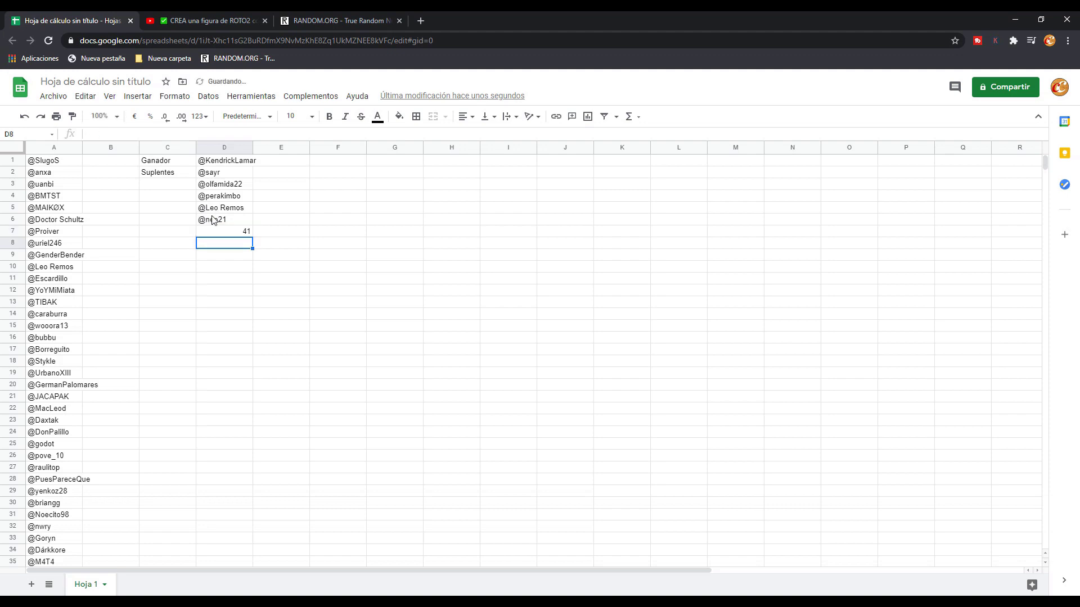
left_click(213, 232)
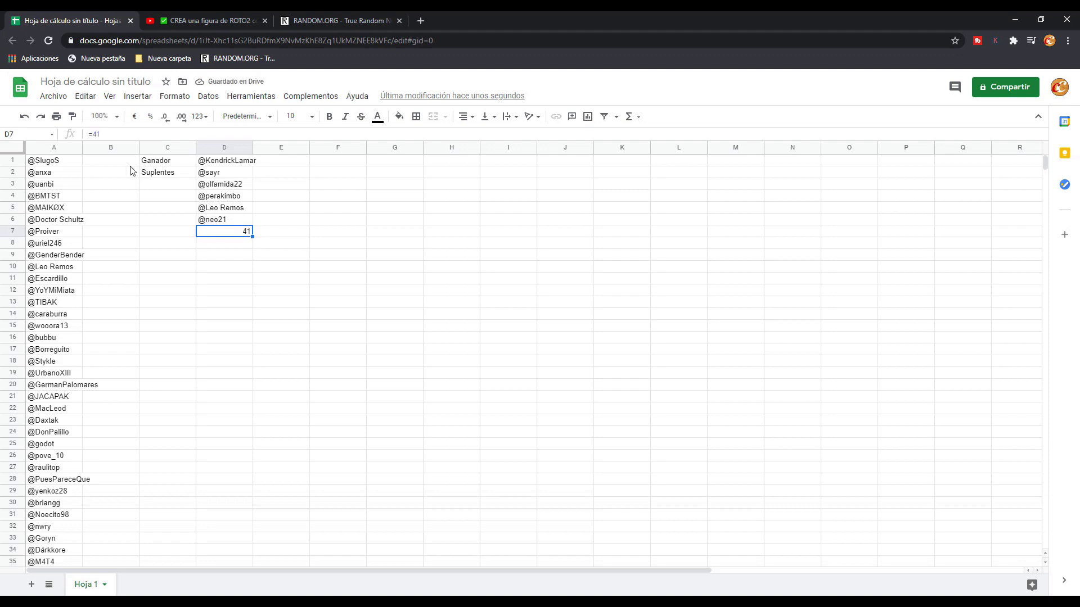
key("BackSpace")
type("@sagatxxx")
key("Return")
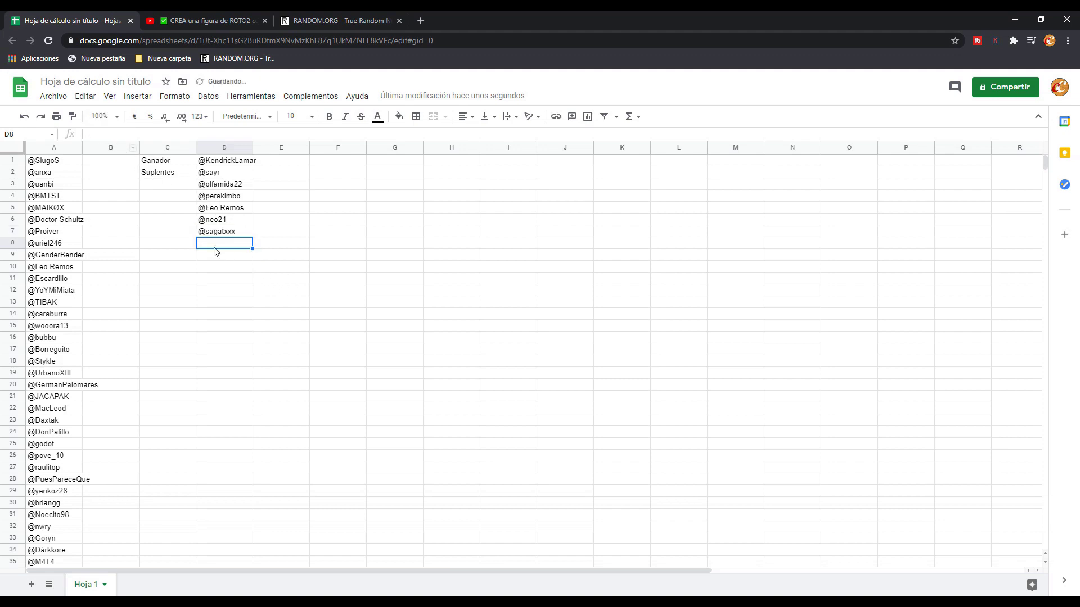
left_click(289, 17)
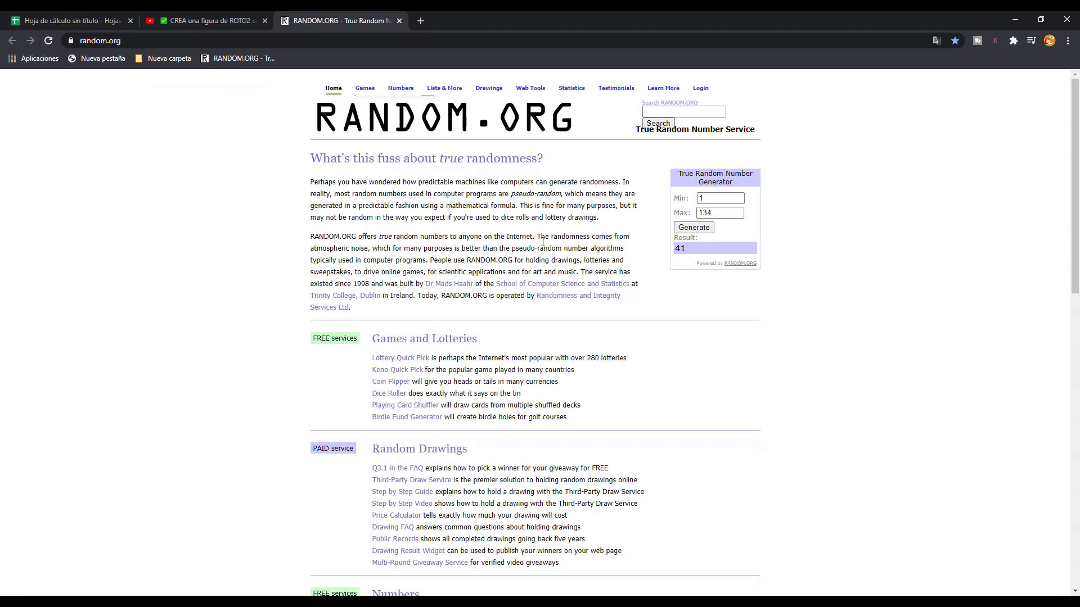
left_click(680, 227)
left_click(115, 20)
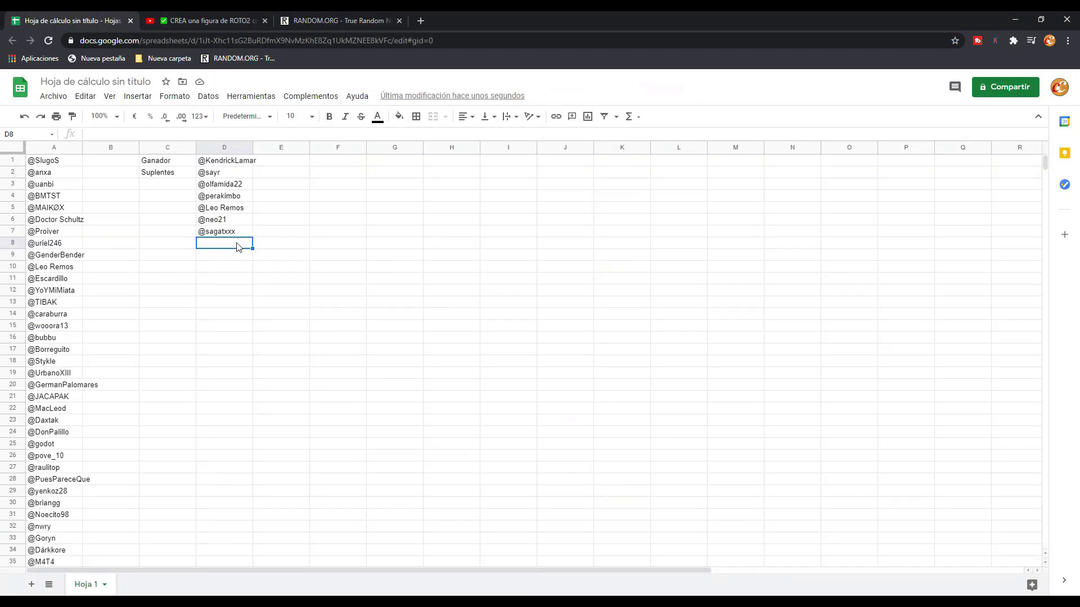
type("=a70")
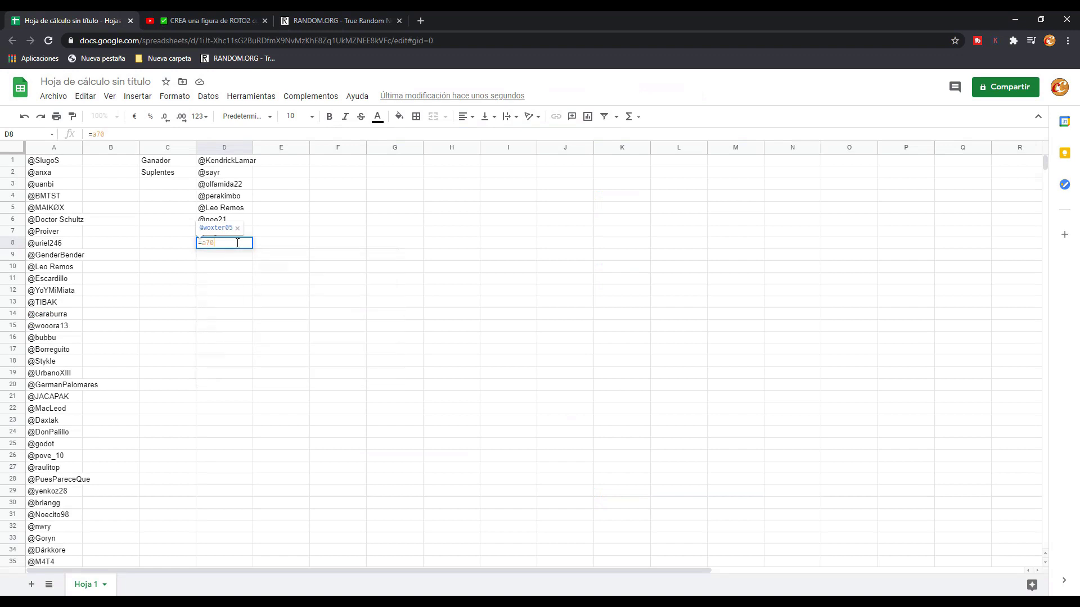
key("BackSpace")
type("9")
key("Return")
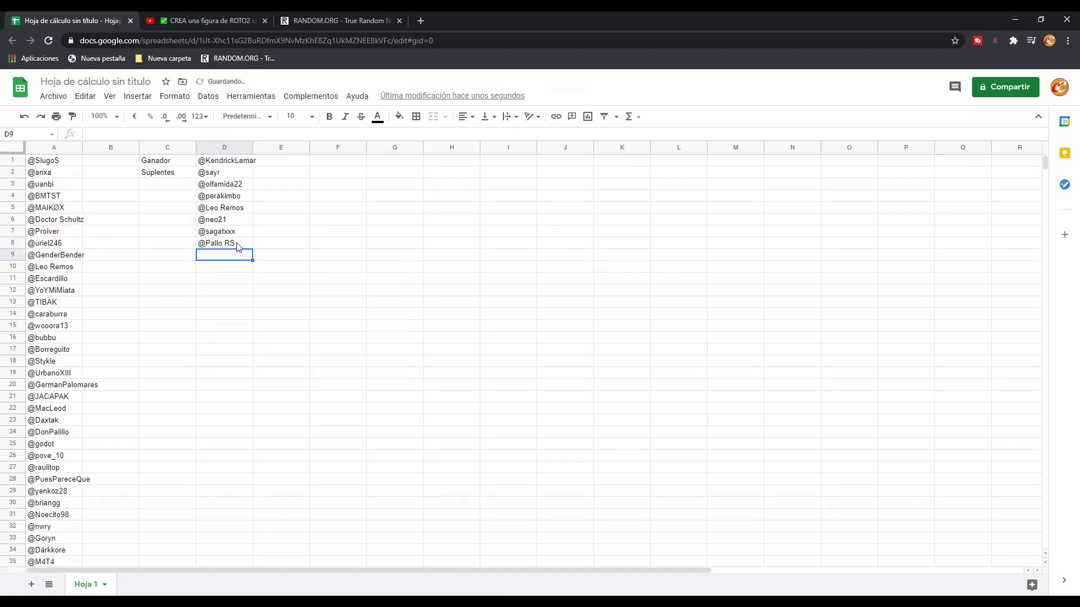
left_click(224, 243)
left_click(226, 258)
left_click(319, 15)
left_click(697, 228)
left_click(73, 20)
type("=72")
key("Left")
key("Left")
type("A")
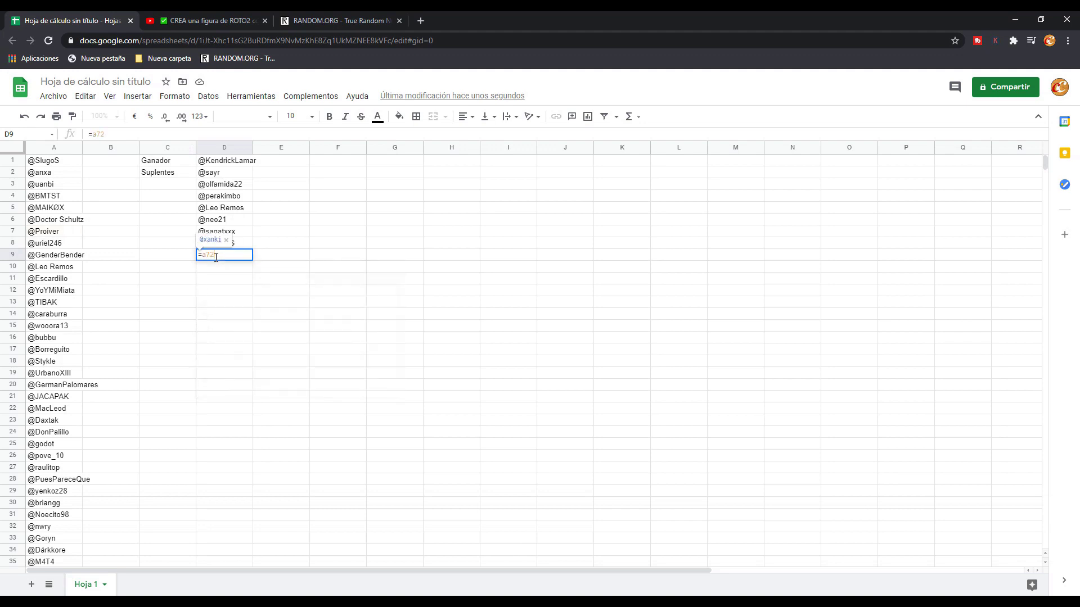
key("Return")
left_click(336, 20)
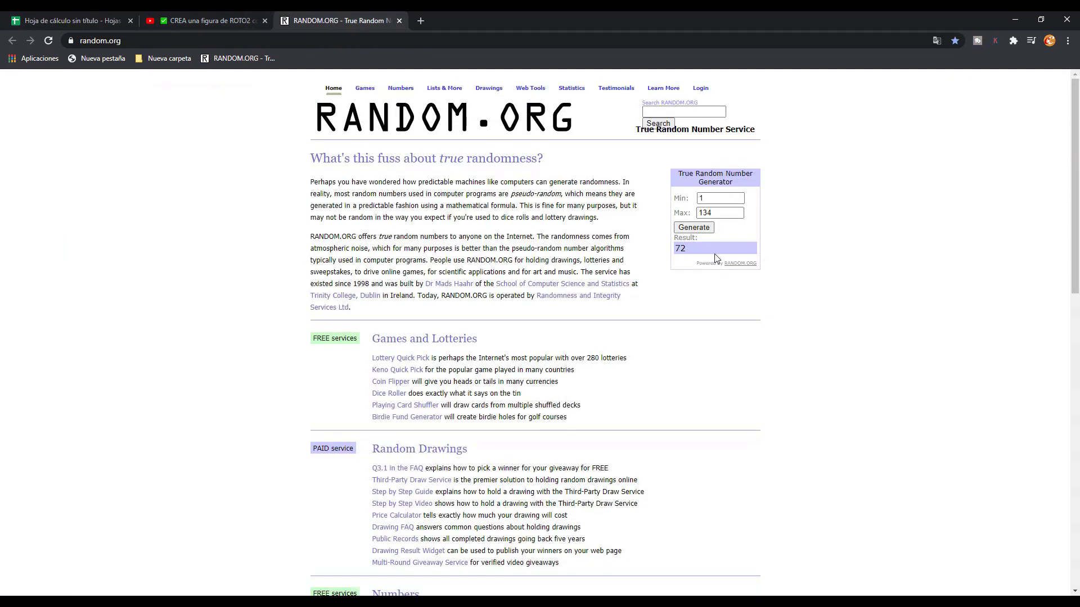
left_click(702, 231)
left_click(107, 20)
type("=a5")
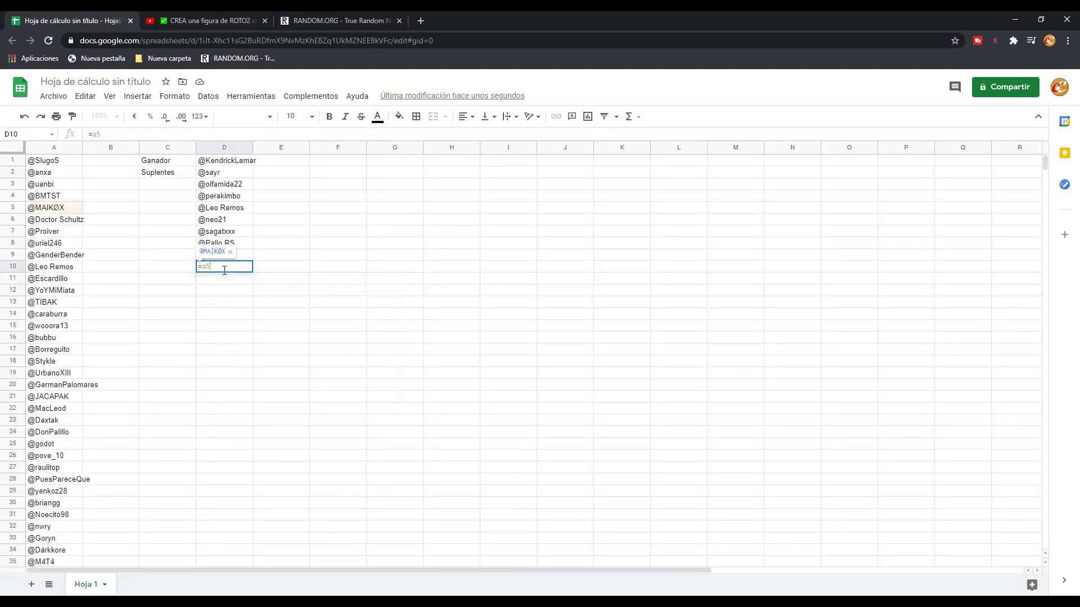
key("Return")
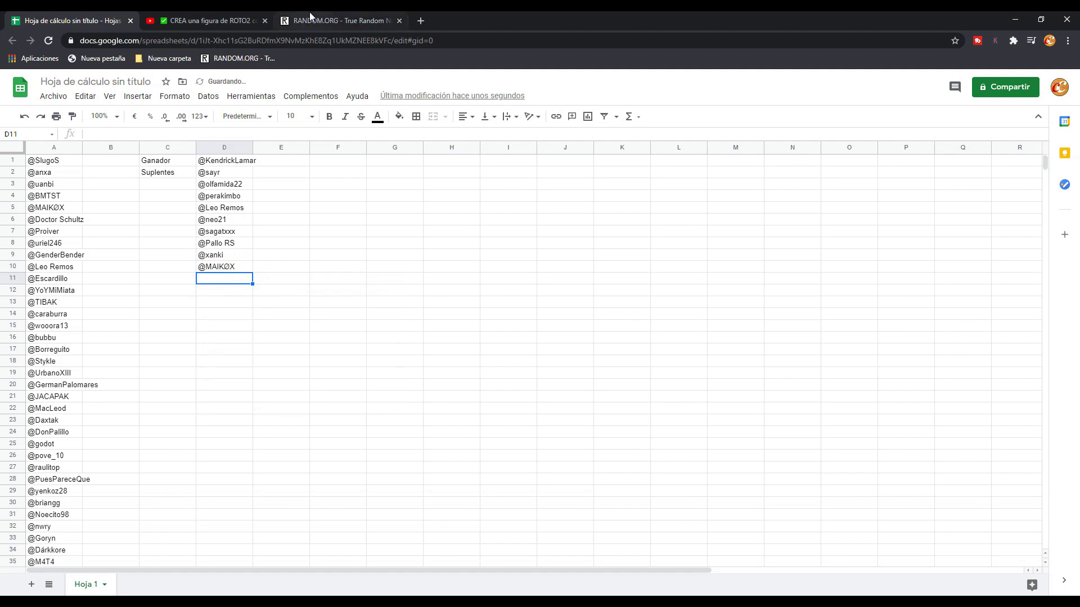
left_click(344, 17)
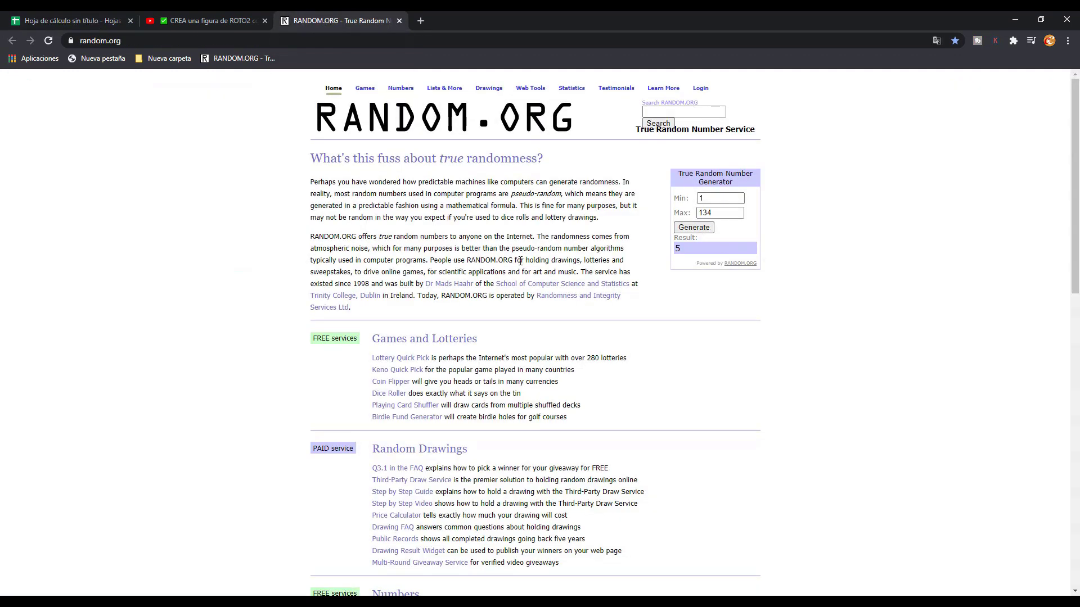
left_click(107, 18)
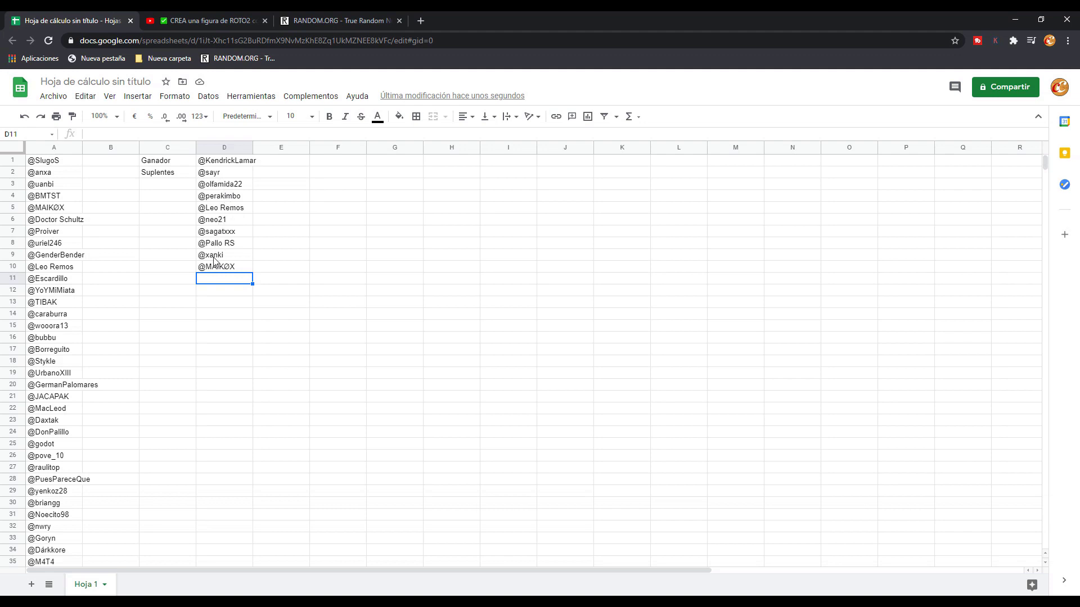
left_click(348, 21)
left_click(693, 227)
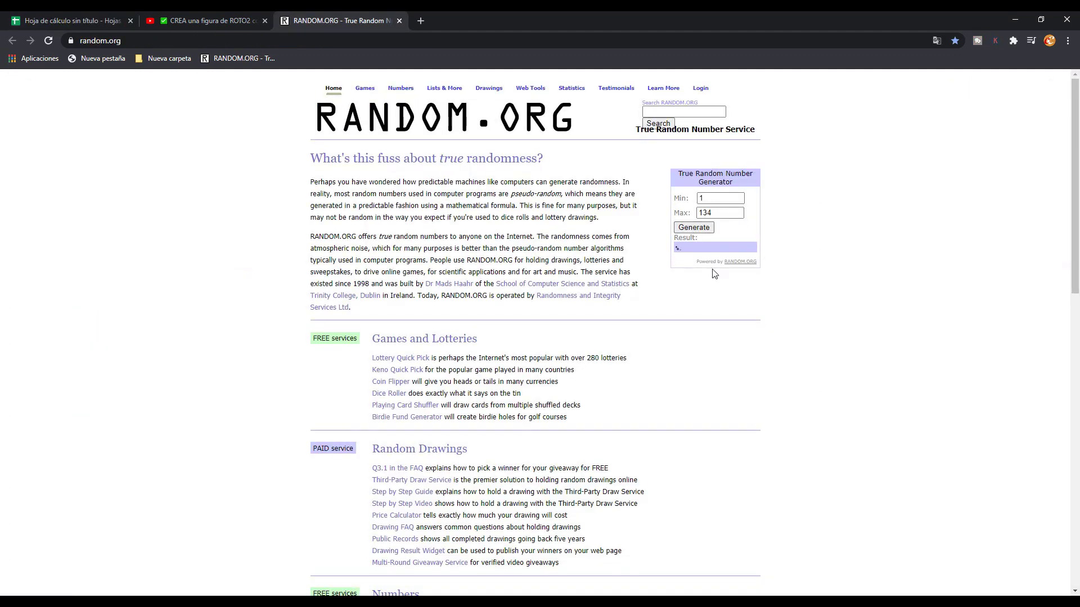
left_click(84, 21)
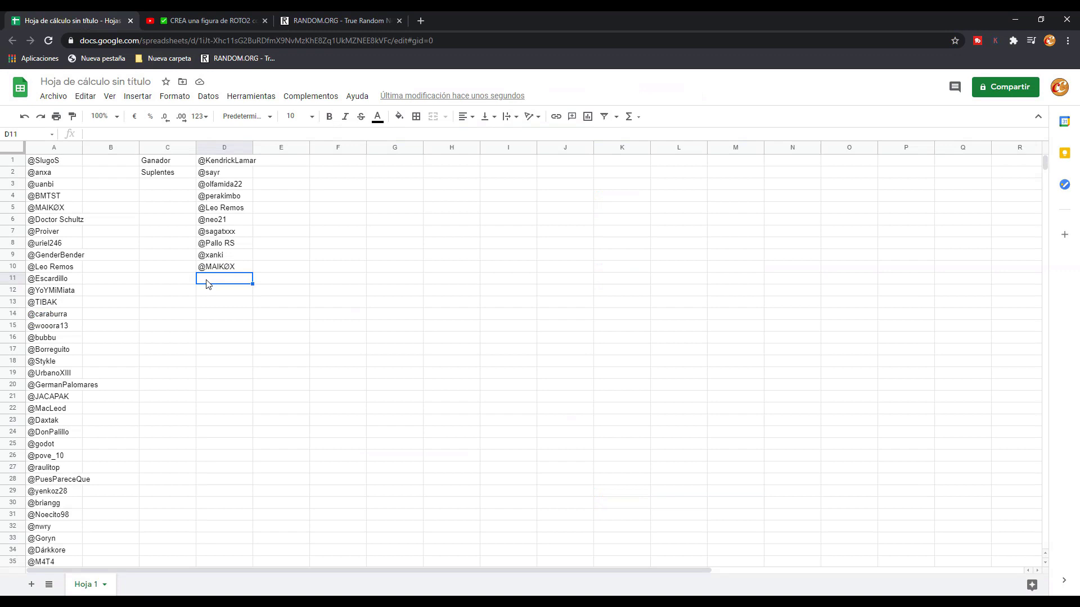
type("=@")
key("BackSpace")
key("BackSpace")
key("BackSpace")
key("BackSpace")
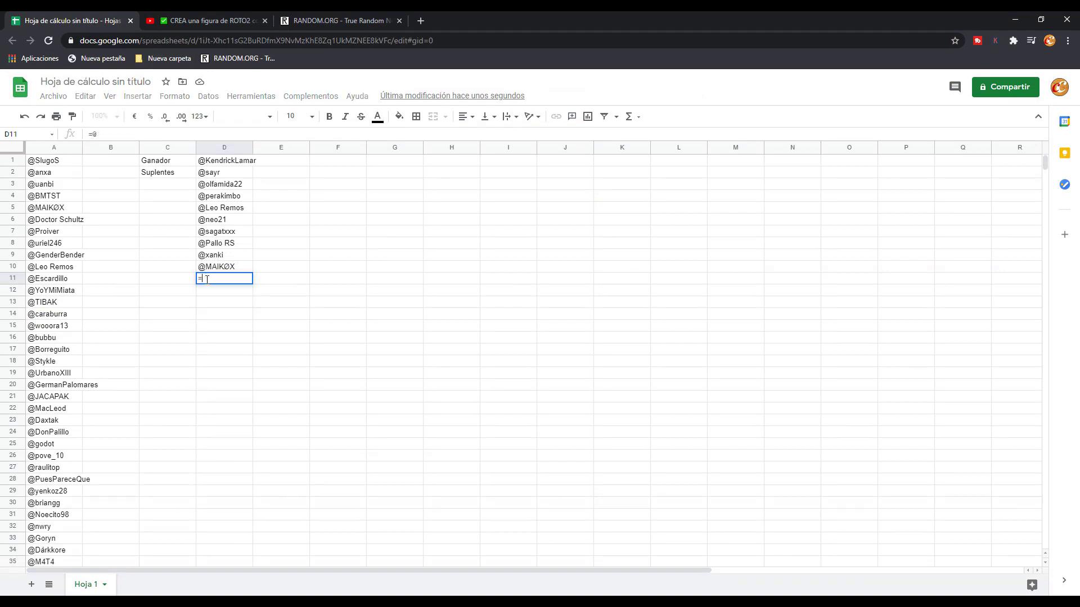
key("Return")
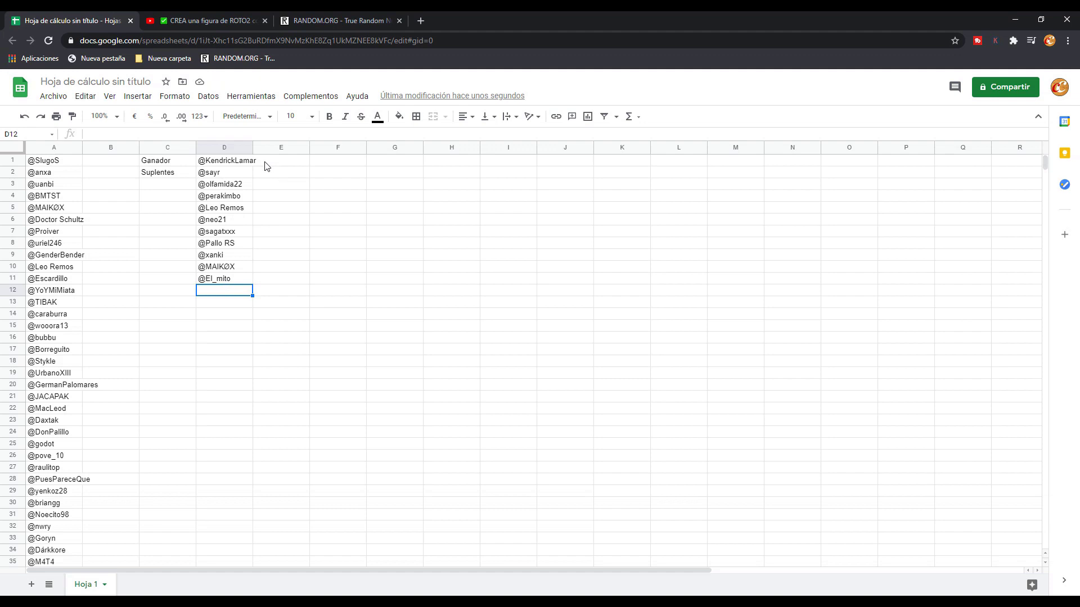
left_click(949, 602)
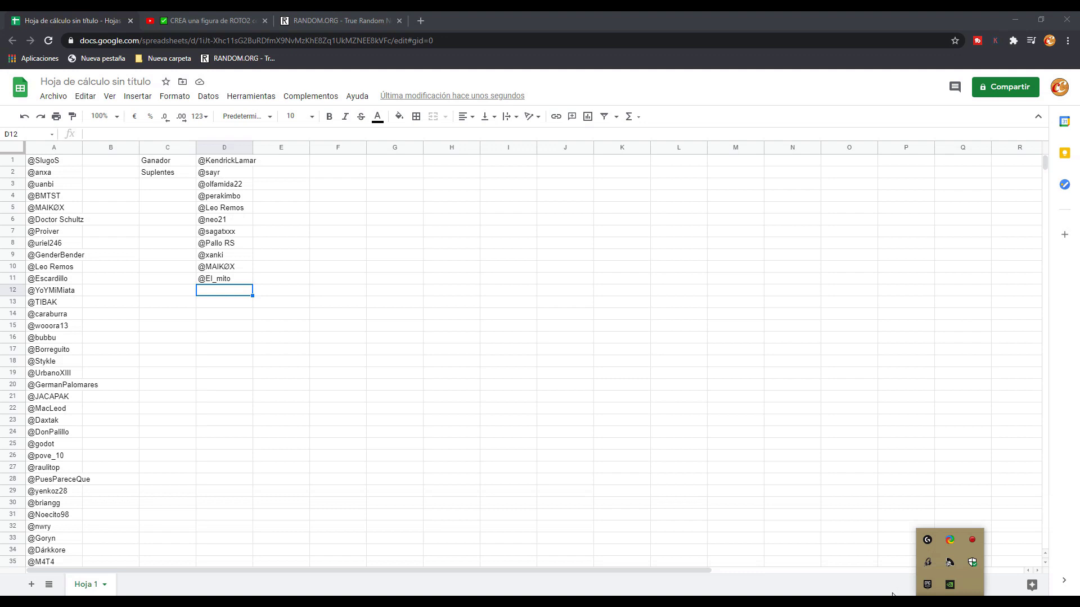
left_click(779, 440)
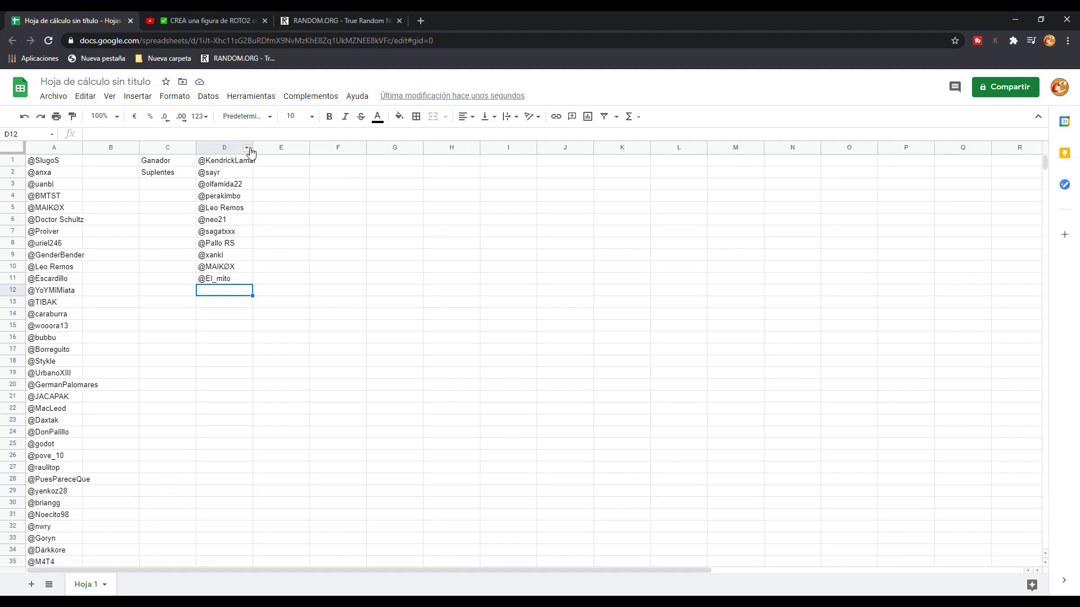
left_click_drag(252, 146, 276, 147)
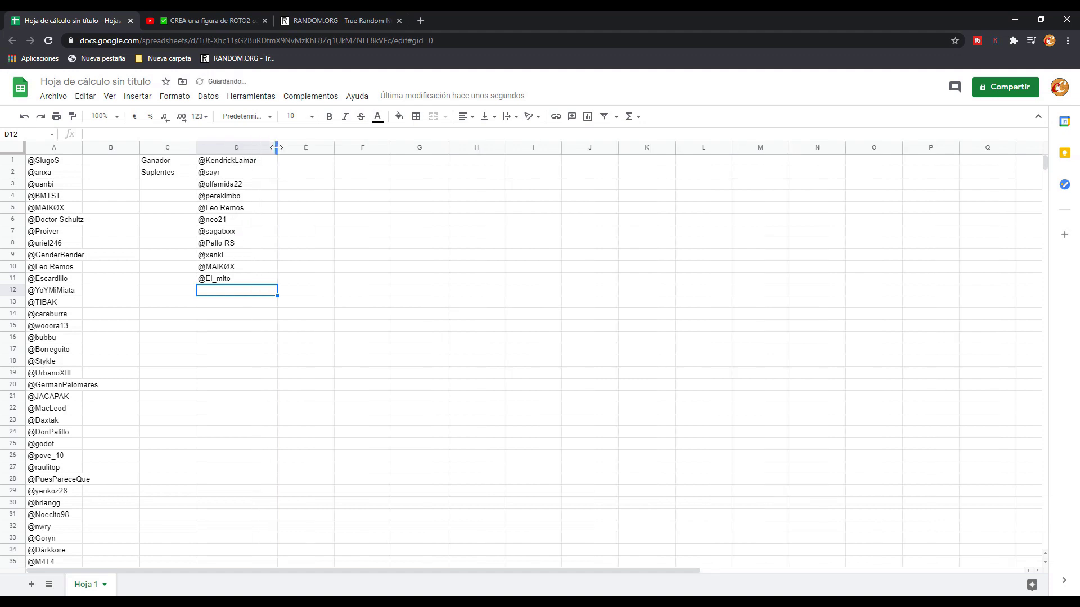